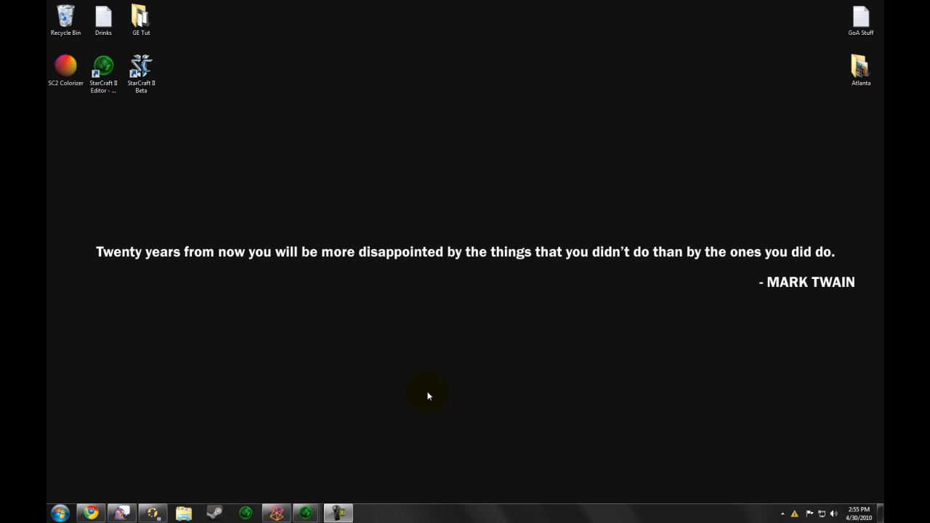
Switch to the StarCraft II Editor's terrain window, dismiss the Windows performance notification and open the Data editor.
mouse_move(306, 513)
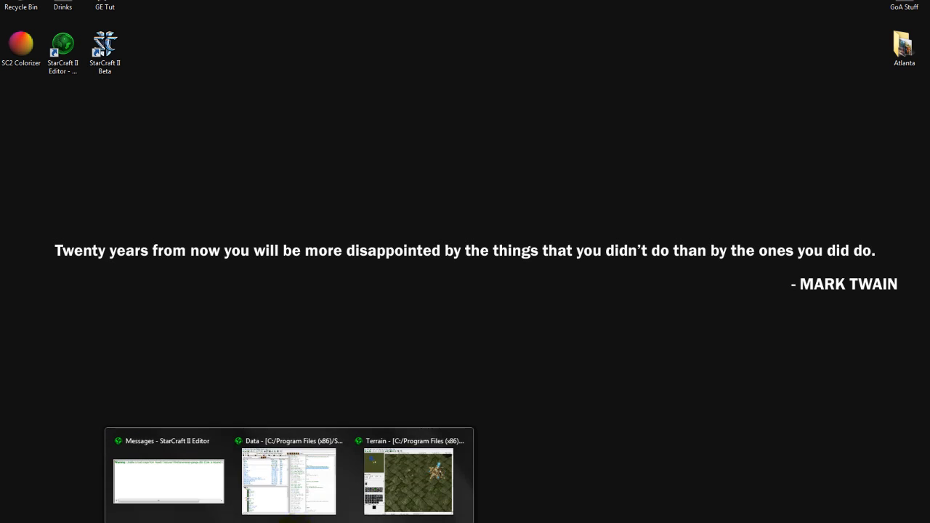
click(384, 482)
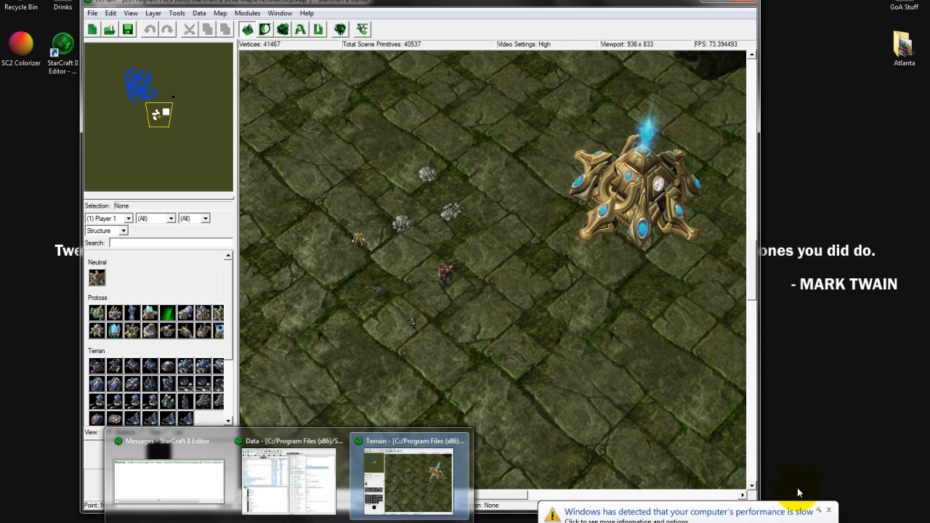
click(828, 510)
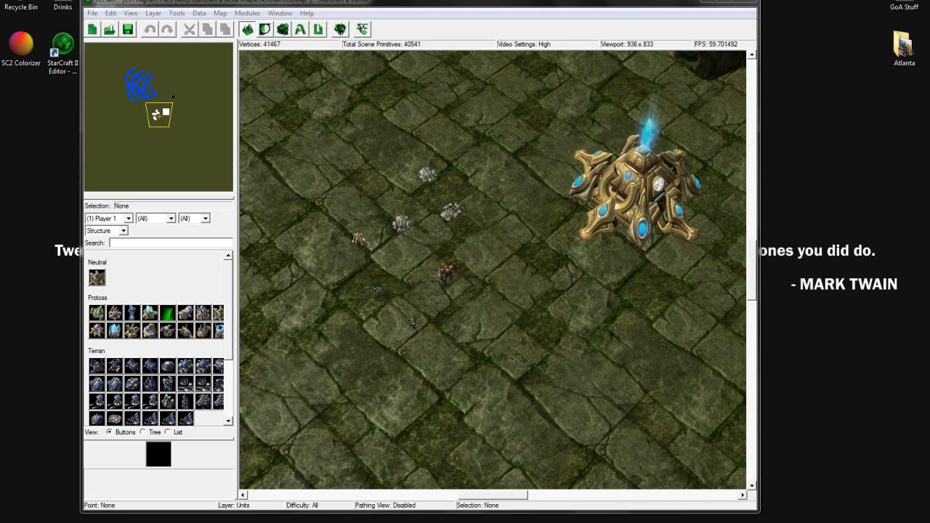
click(282, 29)
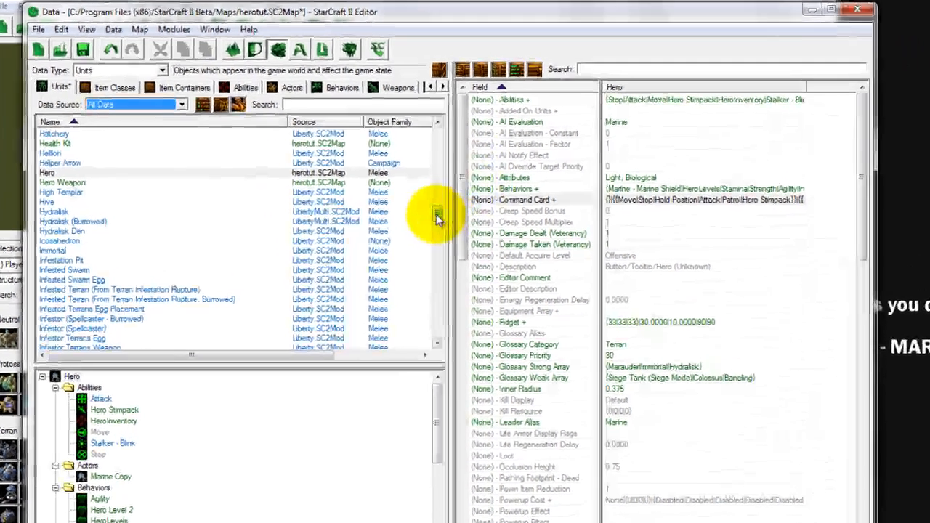
Find the Pawn Shop unit in the units list and examine its Abilities field.
mouse_move(437, 217)
mouse_down()
mouse_move(440, 157)
mouse_move(428, 257)
mouse_up()
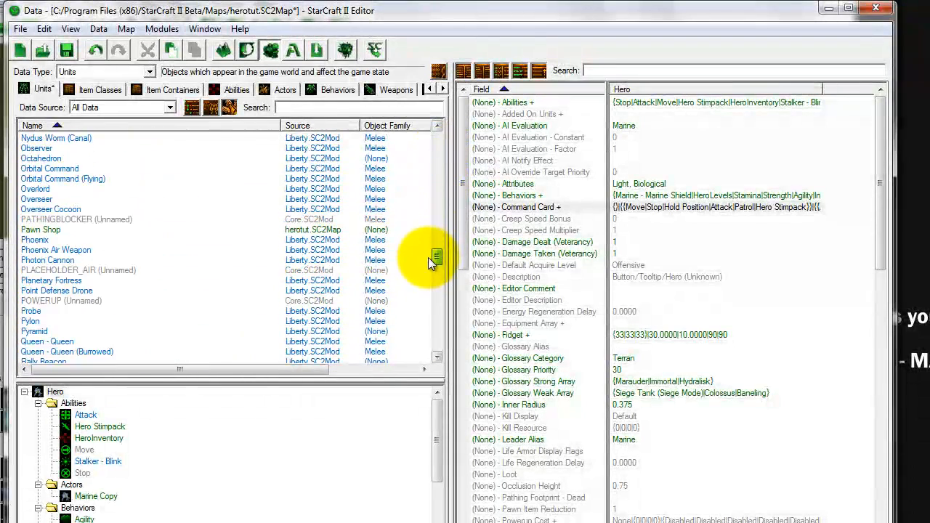
click(38, 230)
drag(880, 156, 878, 134)
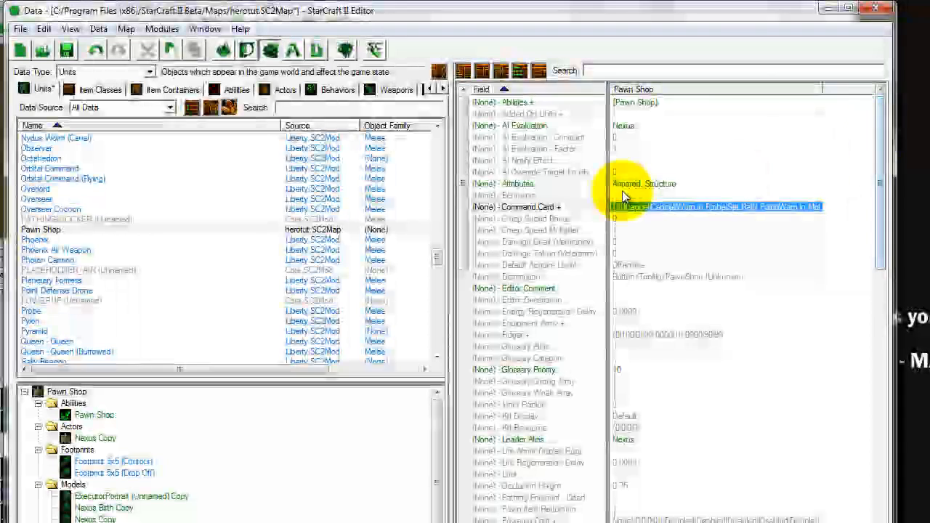
click(494, 102)
click(575, 103)
click(630, 101)
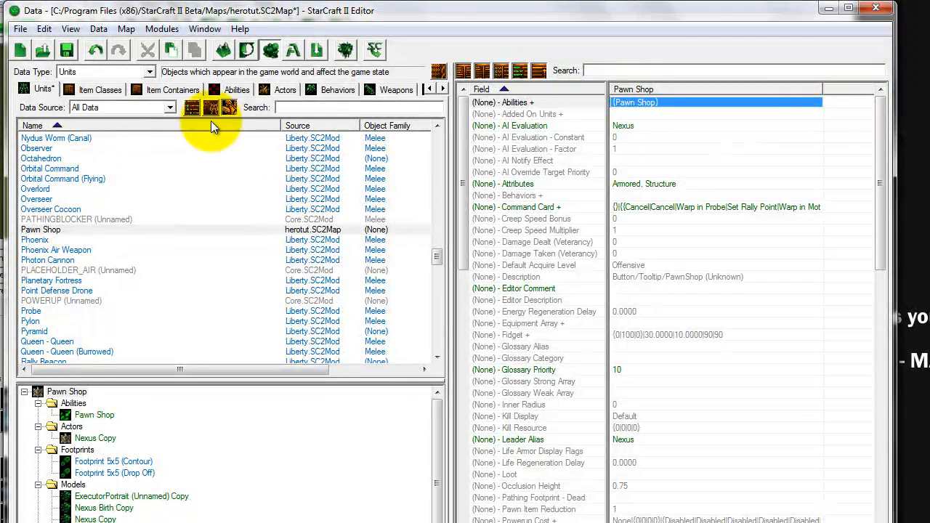
Create a new ability named Shop Share with the suggested ID and the ability type Interact.
click(234, 90)
click(159, 187)
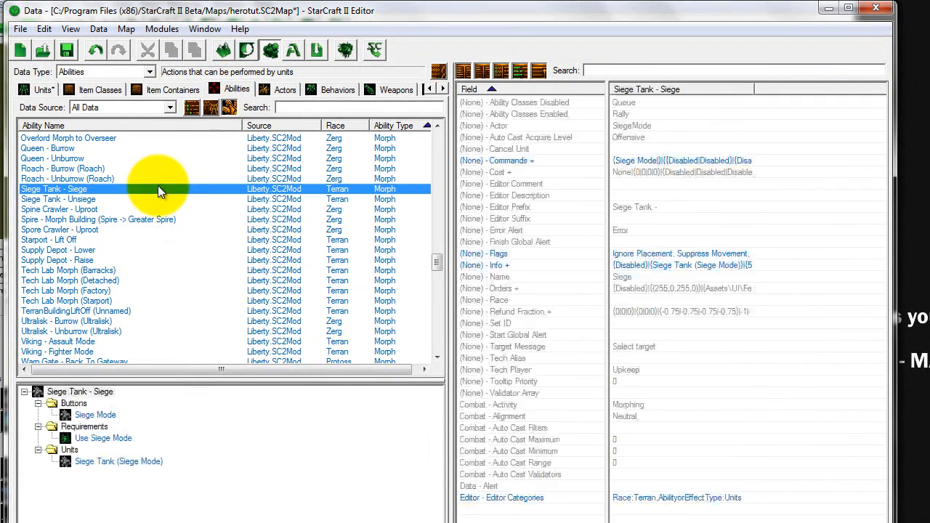
right_click(158, 186)
click(210, 194)
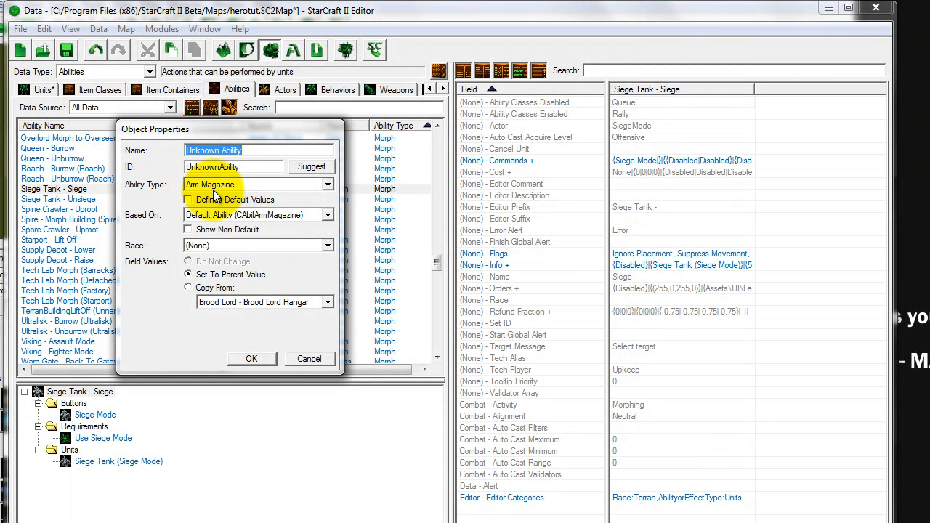
text(Shop Share)
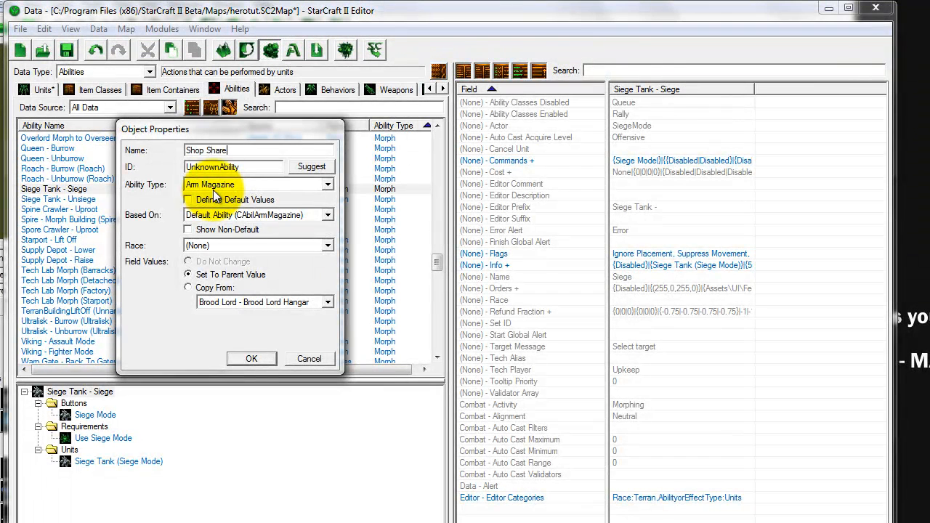
click(311, 166)
click(301, 184)
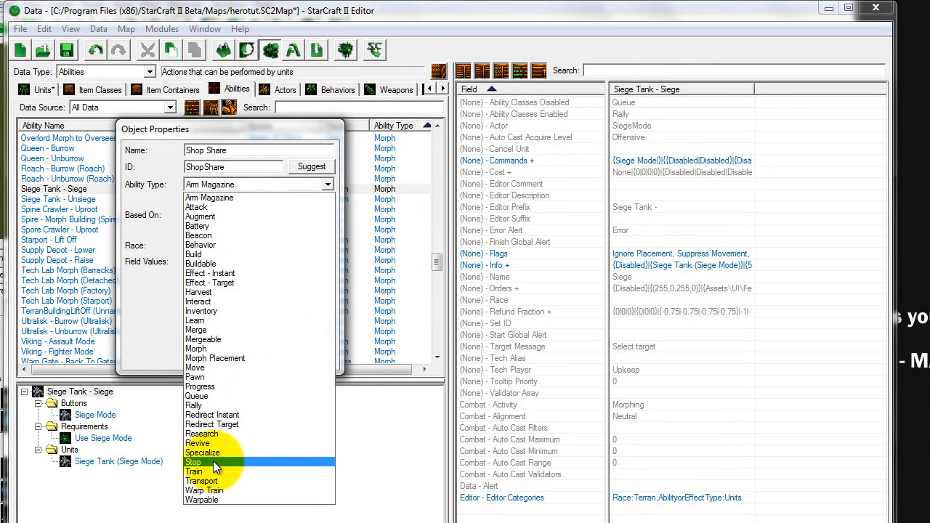
click(221, 301)
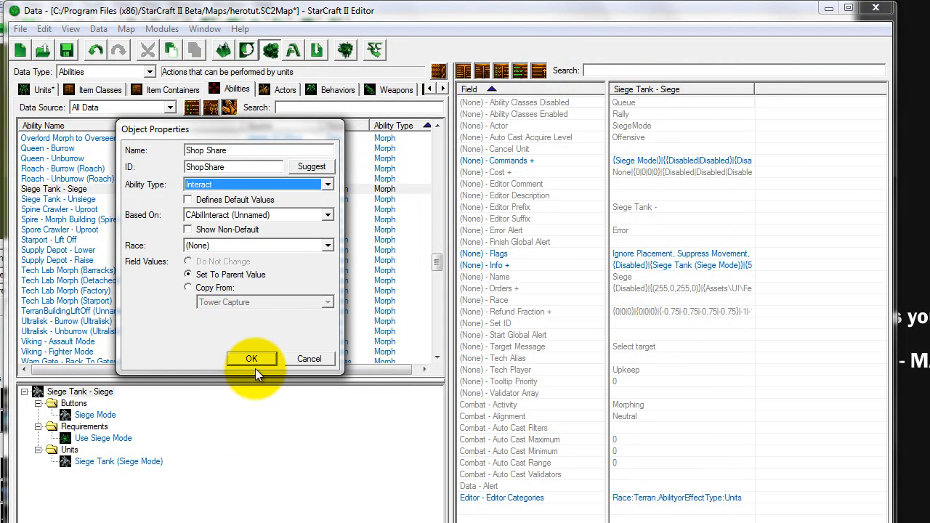
click(258, 356)
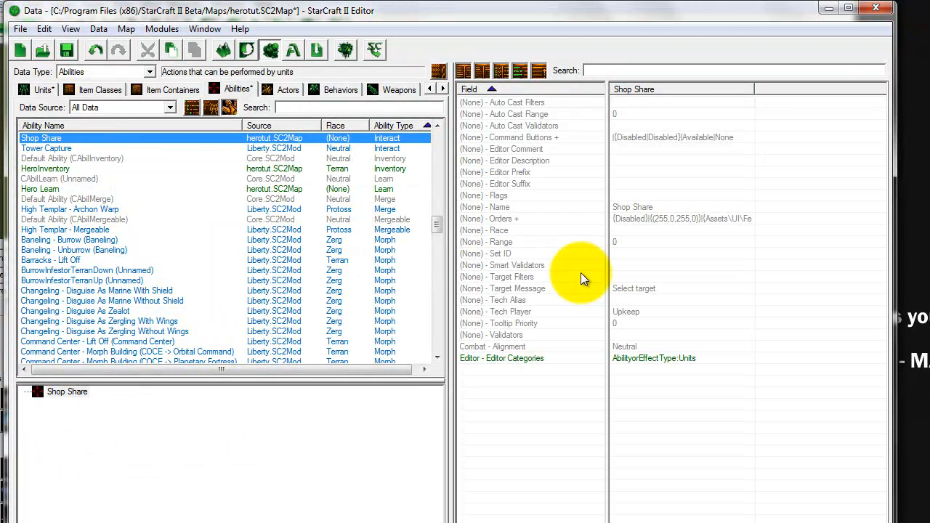
Enable the Auto Cast, Share Control and Share Vision flags on the Shop Share ability.
double_click(633, 195)
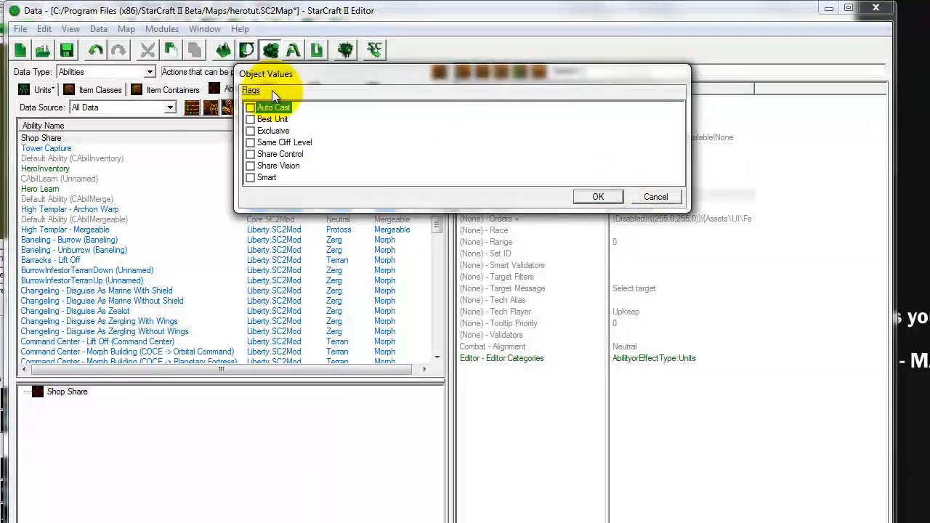
click(250, 108)
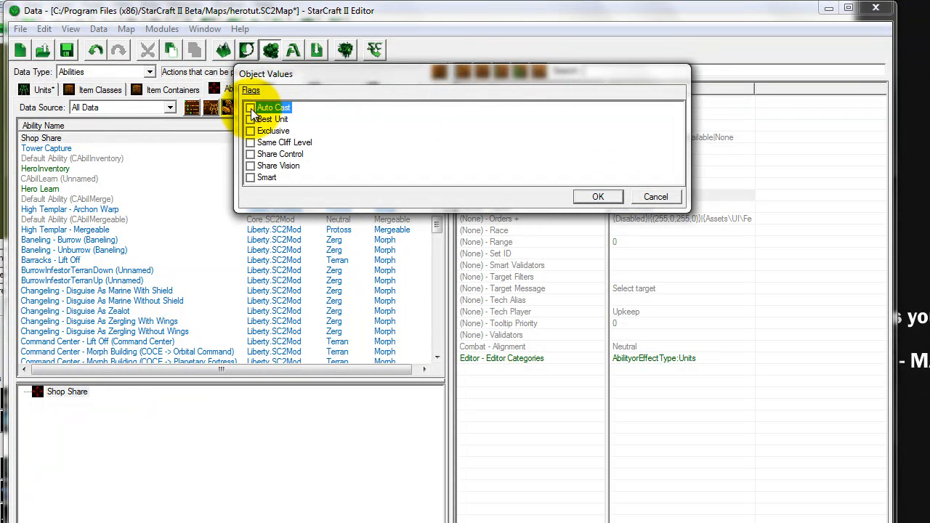
click(250, 154)
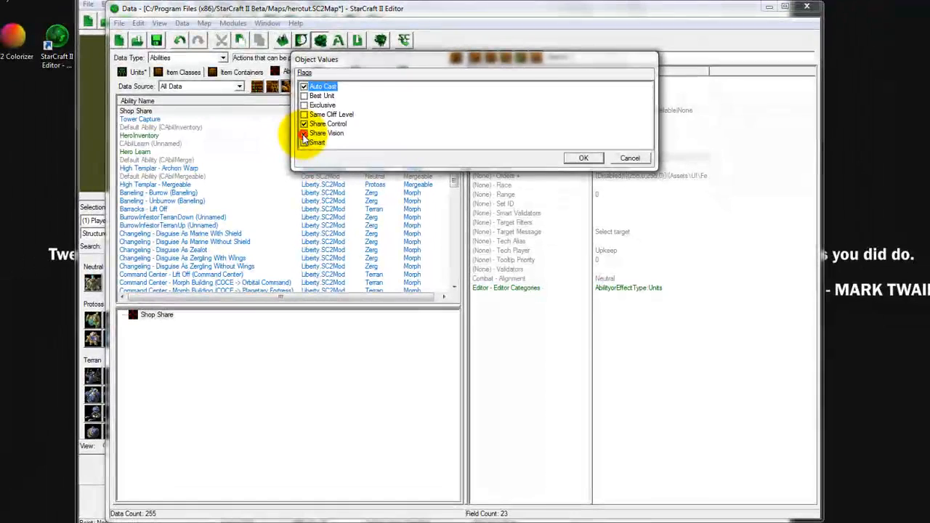
click(250, 166)
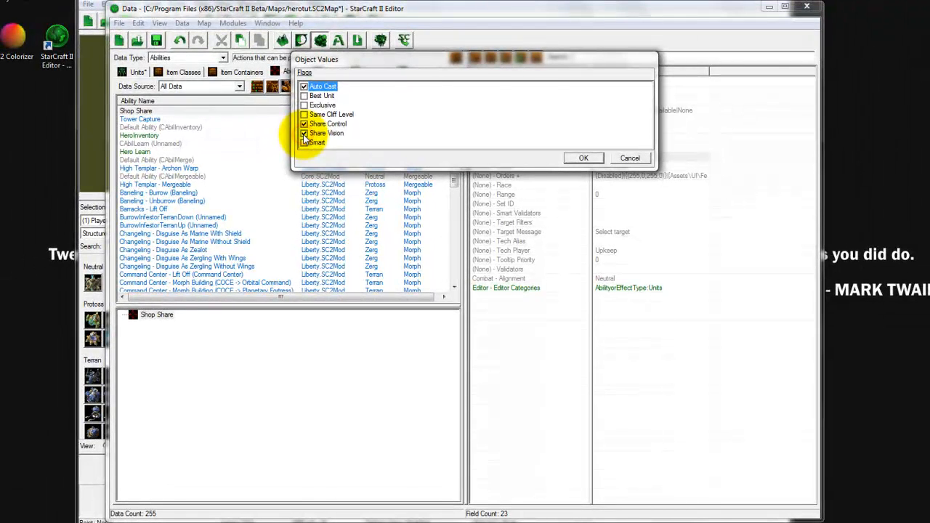
click(587, 158)
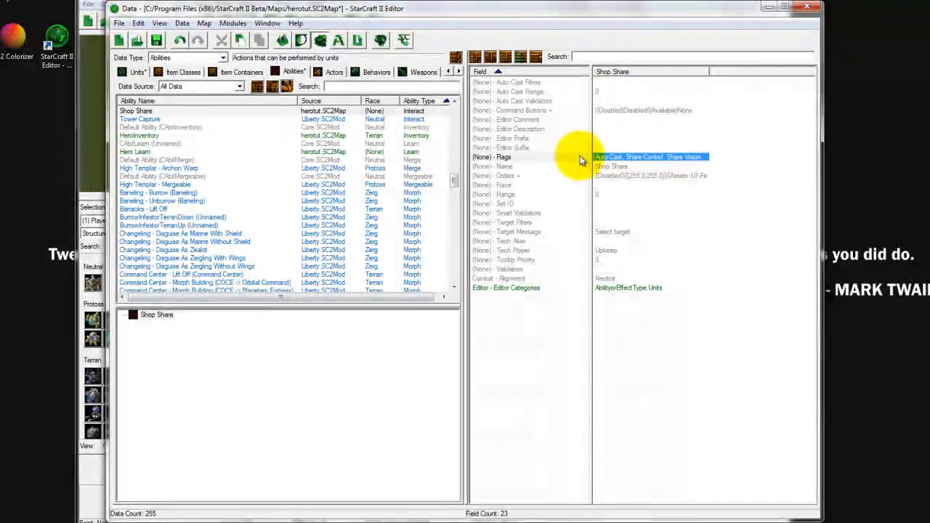
Set both the Auto Cast Range and the Range of the Shop Share ability to 1.
double_click(614, 94)
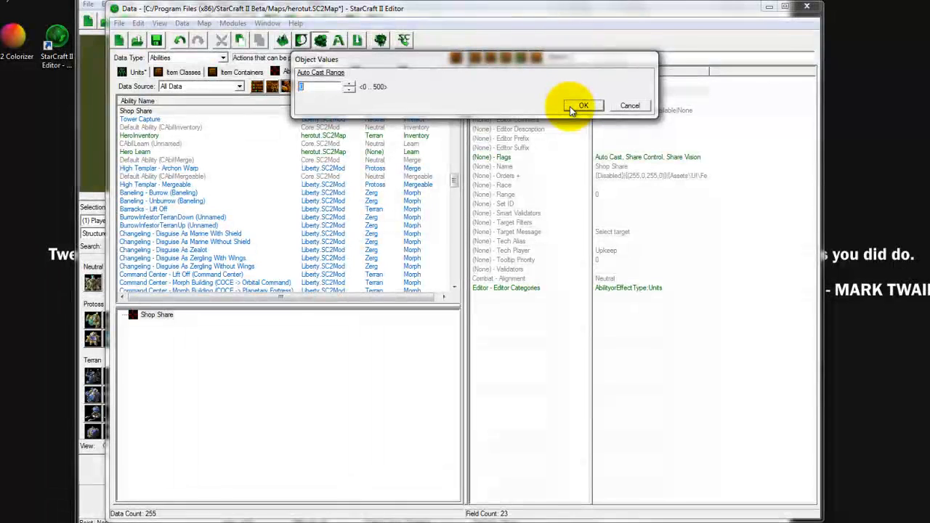
text(1)
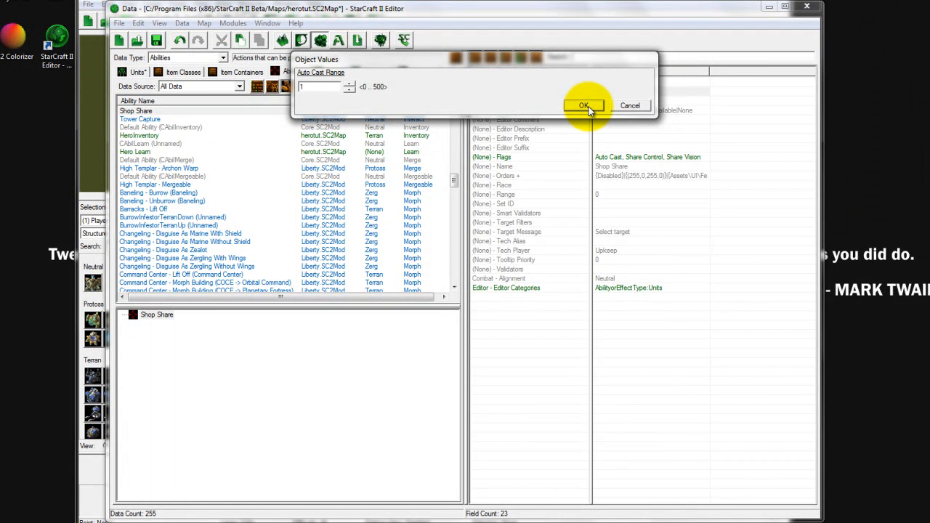
click(589, 108)
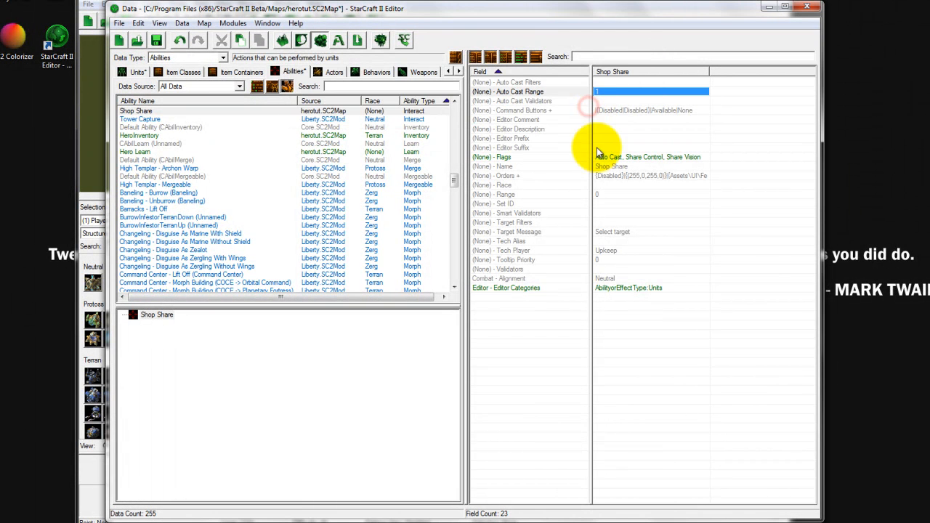
click(604, 196)
double_click(604, 196)
text(1)
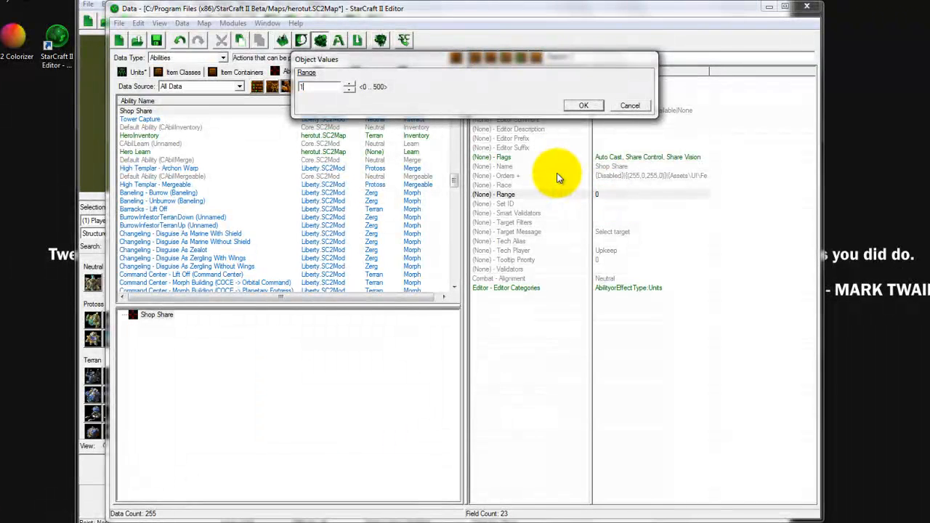
click(588, 105)
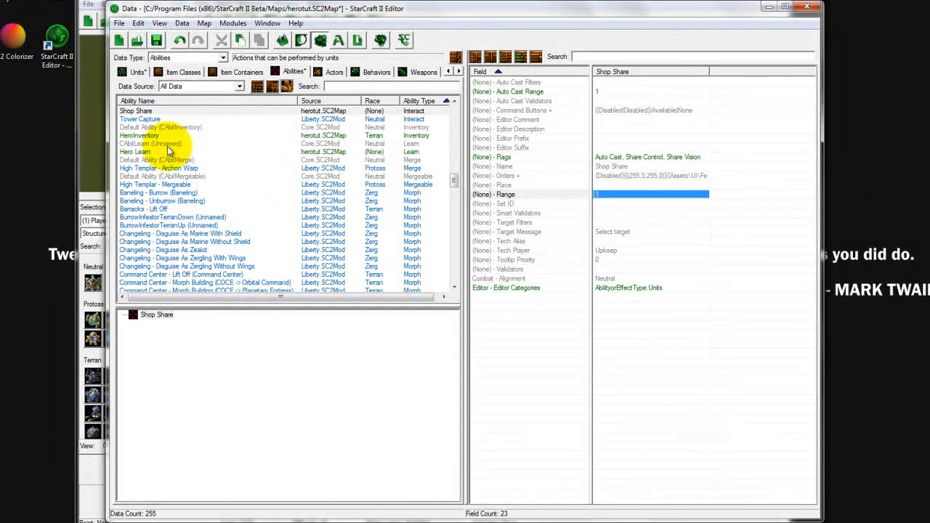
Create a new ability named Shop Buy with the suggested ID and the ability type Train.
right_click(167, 145)
click(208, 154)
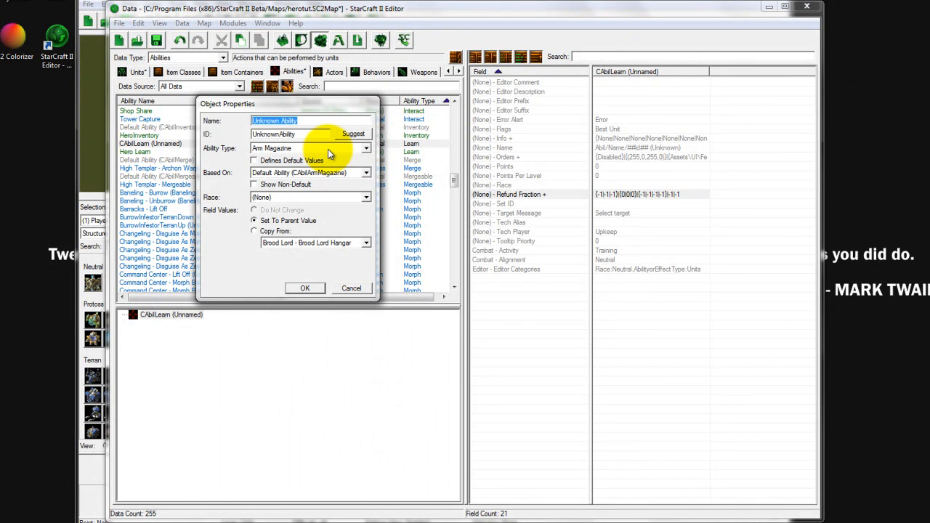
text(Shop Buy)
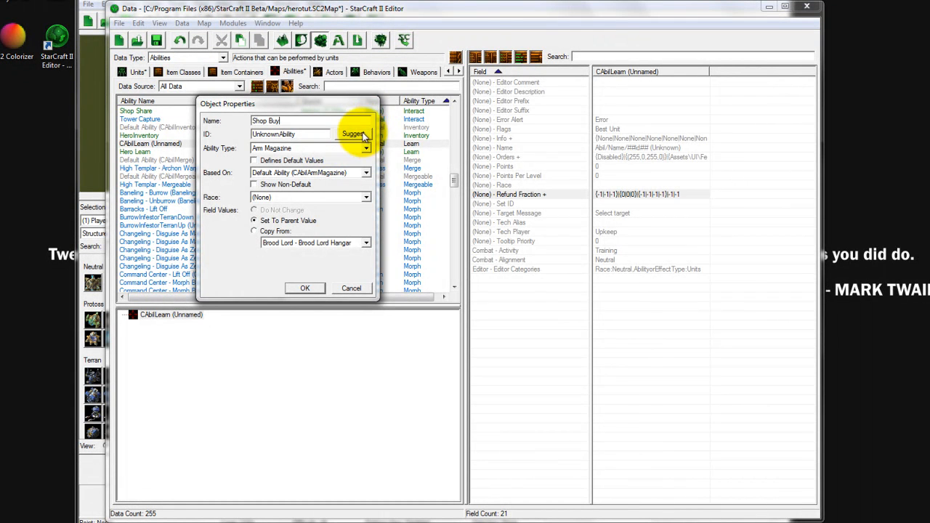
click(353, 134)
click(353, 149)
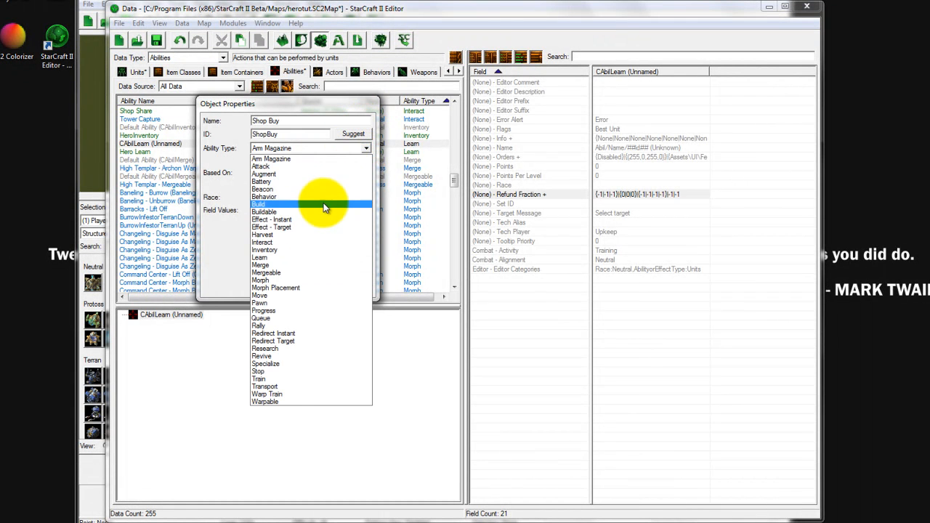
click(279, 380)
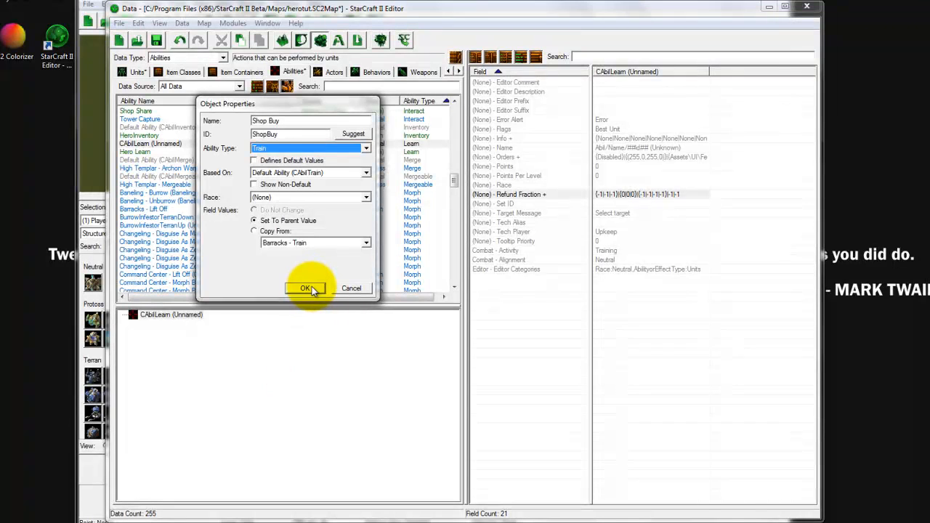
click(306, 288)
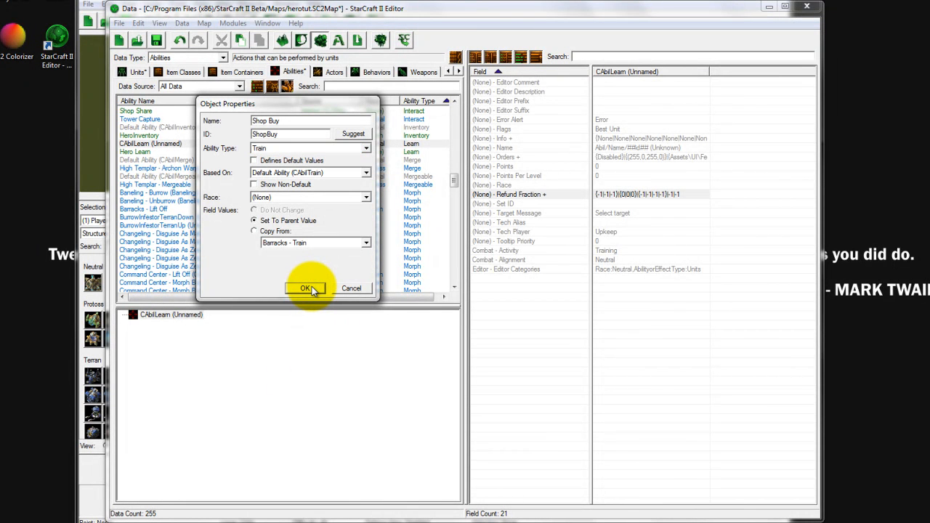
click(306, 289)
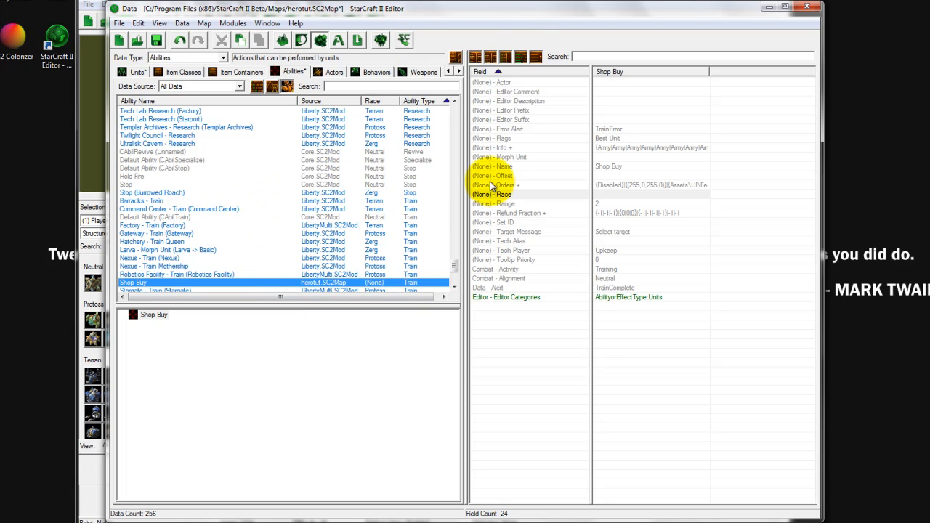
Open the Shop Buy ability's Info values and set the Train 01 command's default button to Speed Charm.
click(529, 149)
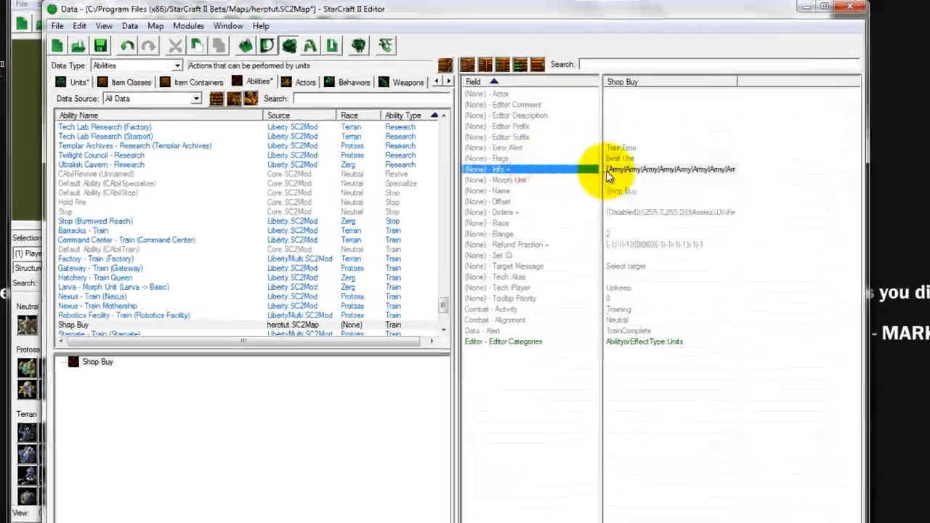
double_click(628, 171)
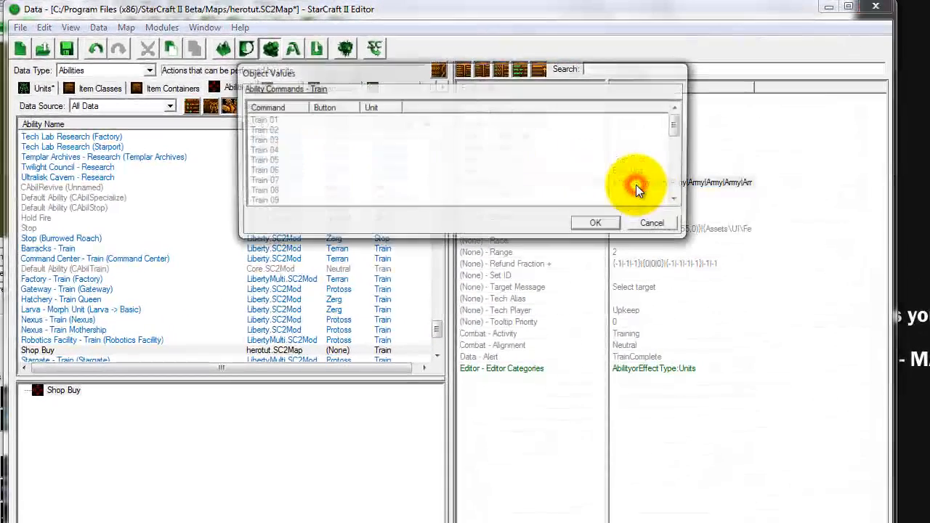
click(328, 121)
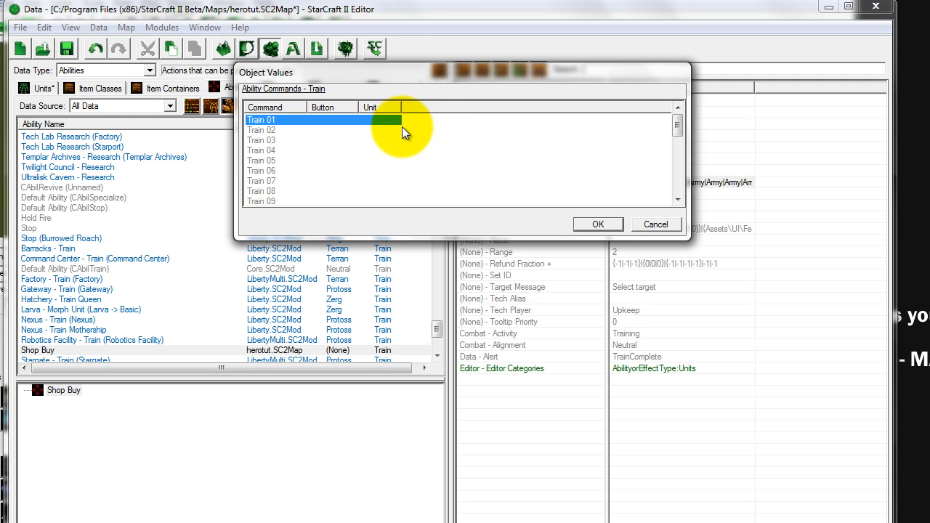
click(346, 117)
double_click(341, 118)
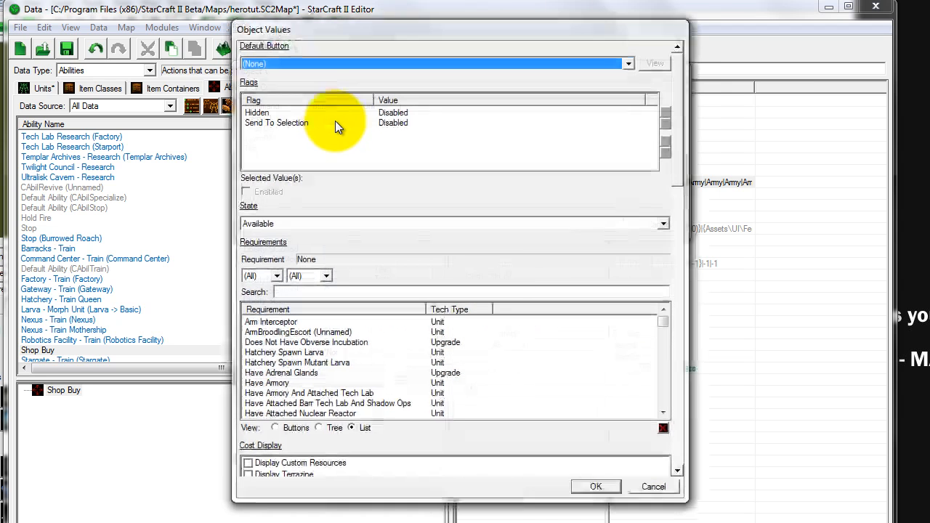
click(353, 62)
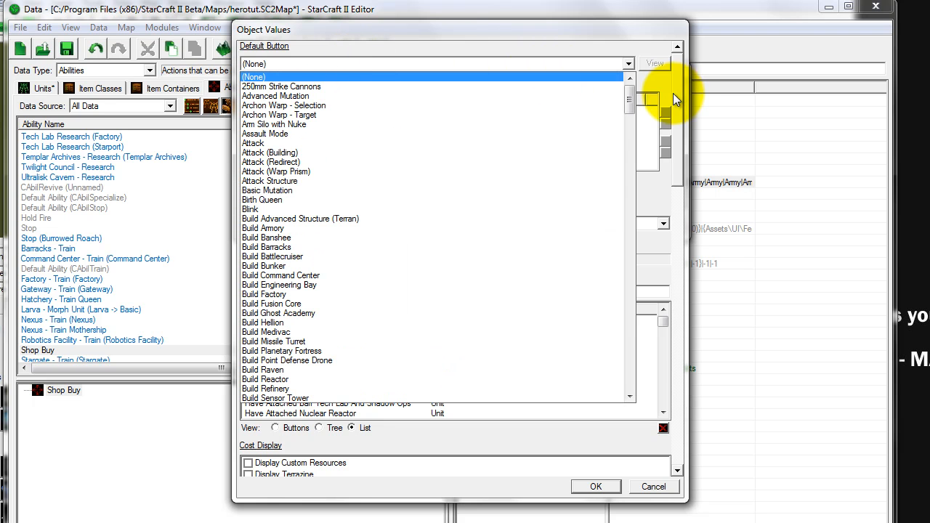
drag(633, 95, 624, 289)
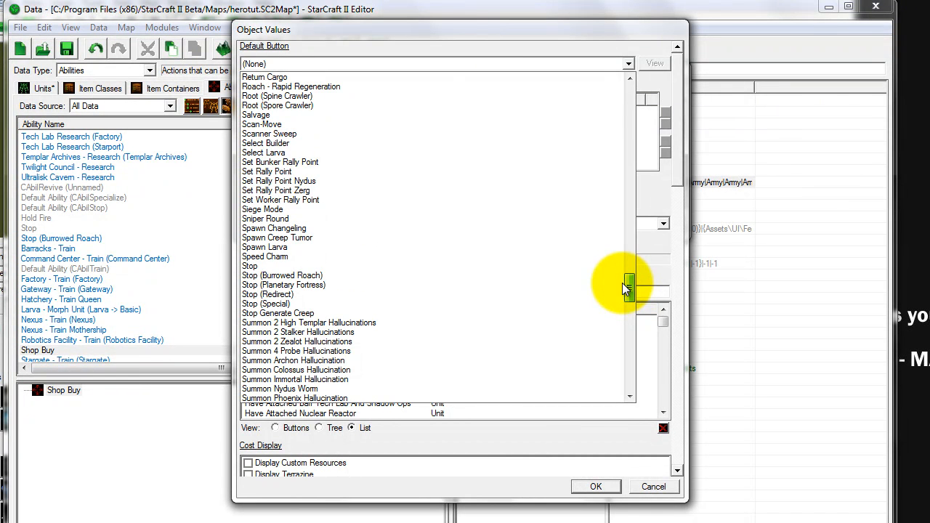
click(290, 256)
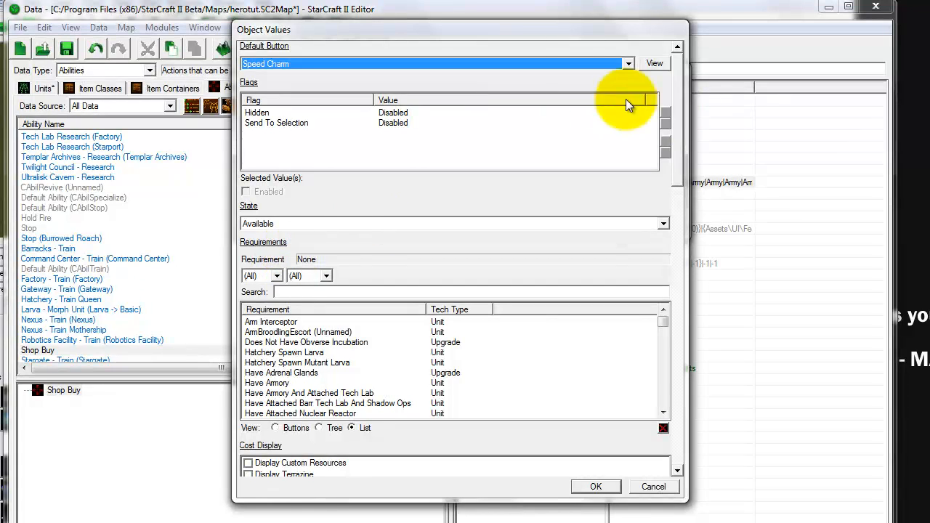
Add the Speed Charm unit to the Train 01 command's Unit list.
drag(683, 101, 700, 404)
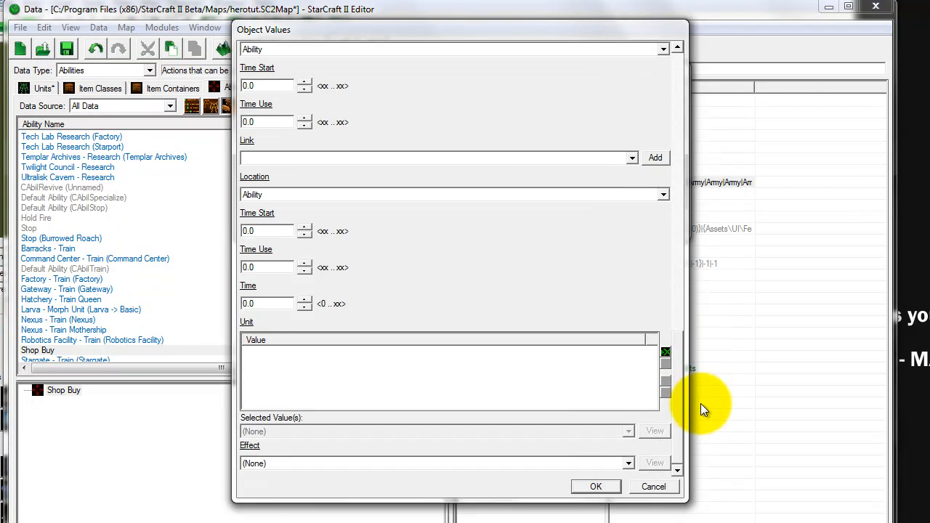
click(666, 353)
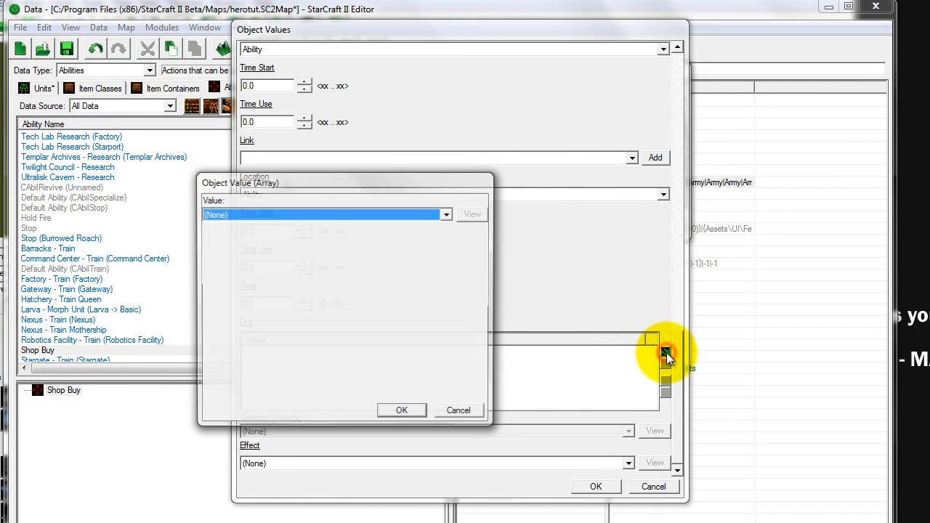
click(450, 210)
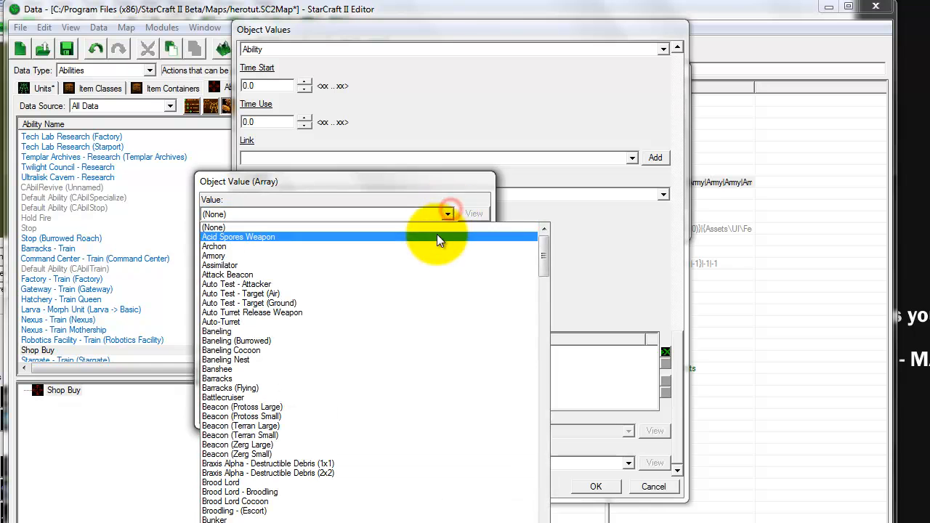
drag(544, 255, 550, 476)
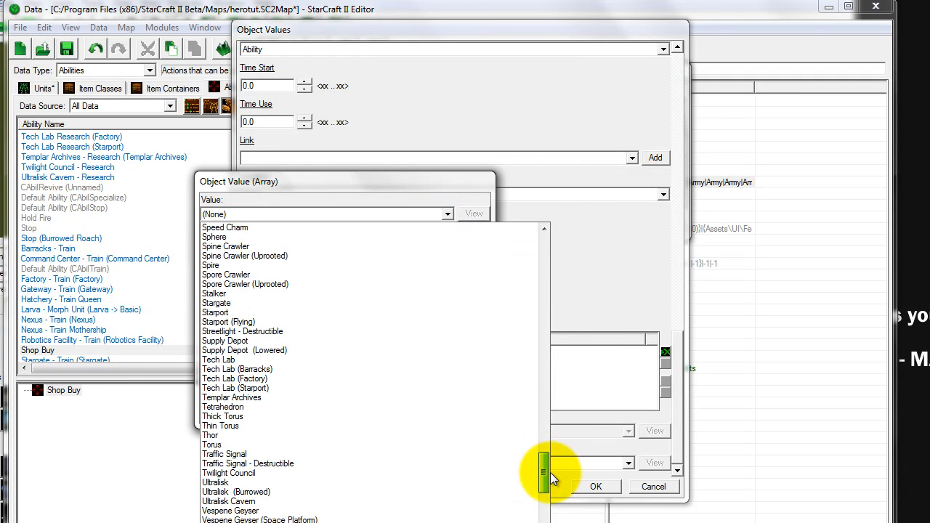
scroll(246, 263, up, 1)
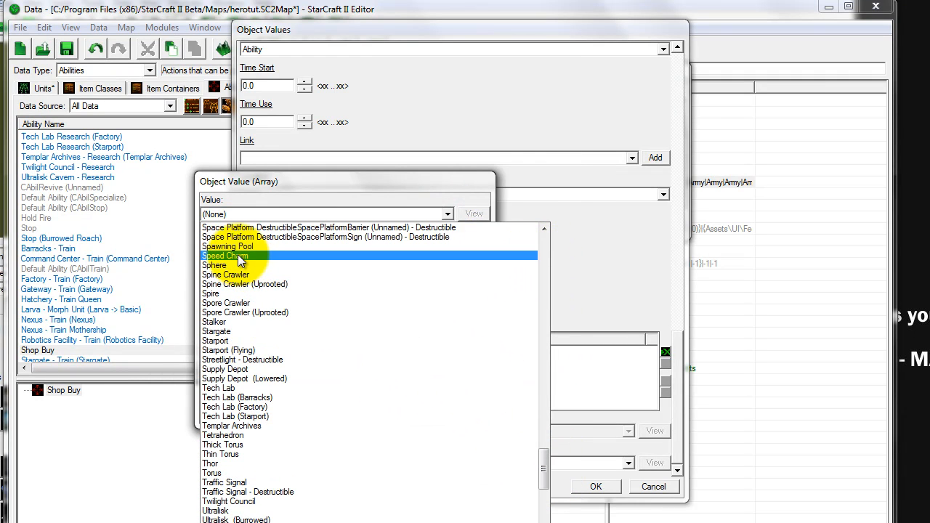
click(238, 256)
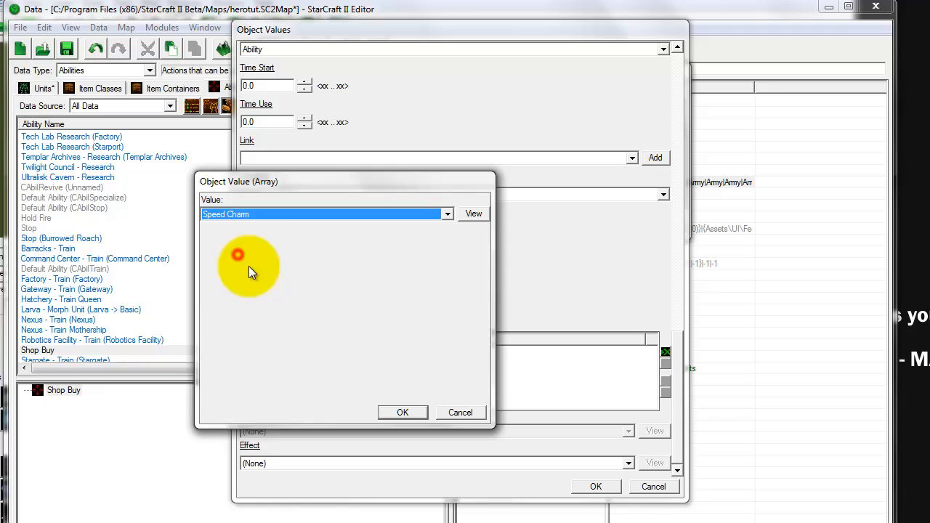
click(403, 412)
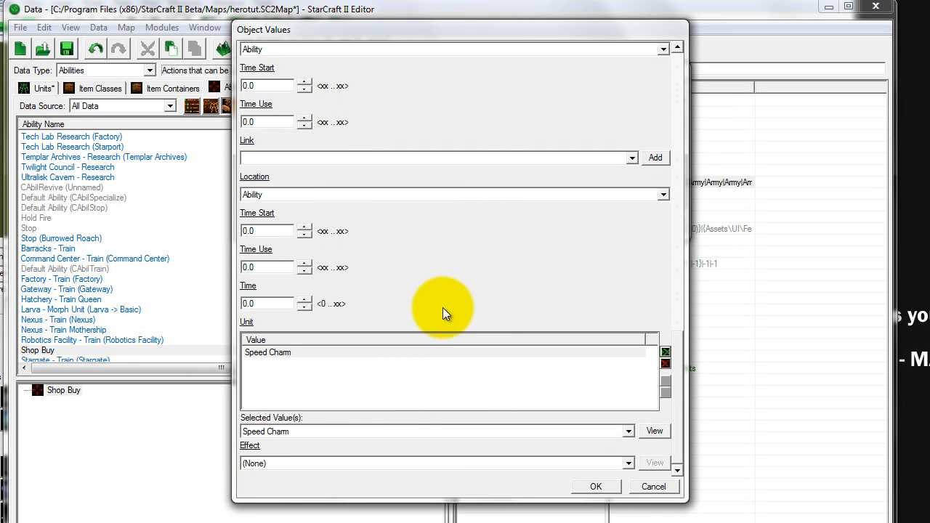
Set the Train 01 command's Count (Max) and Count (Start) to 5 and its Count (Use) to 1.
scroll(483, 260, up, 3)
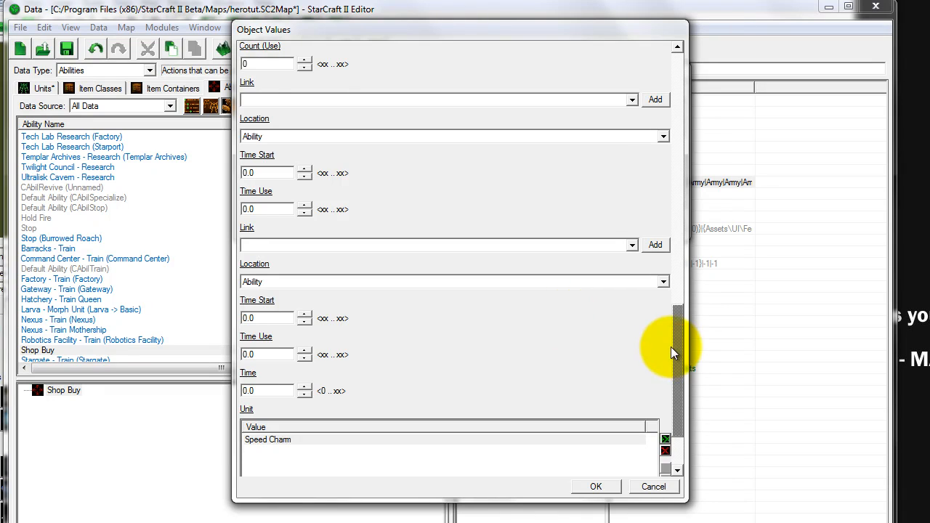
drag(676, 345, 698, 225)
click(282, 292)
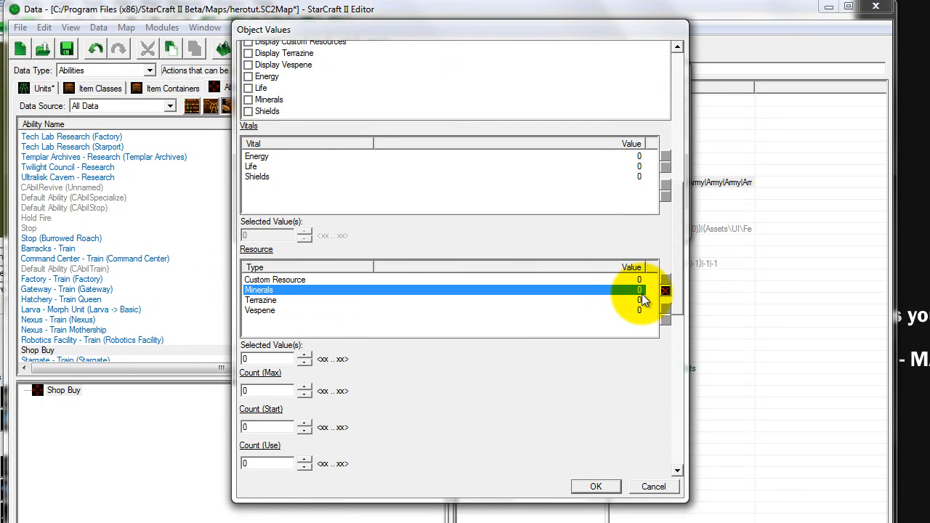
drag(679, 242, 679, 271)
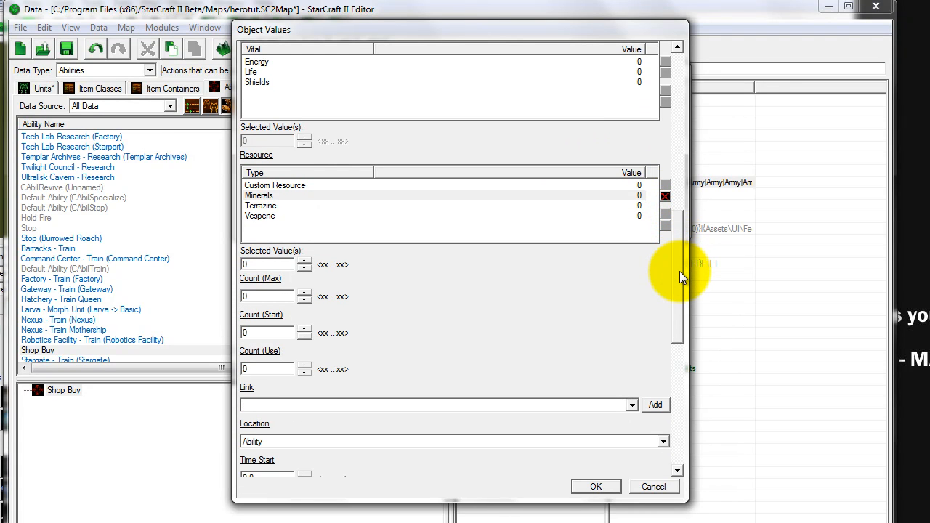
click(281, 294)
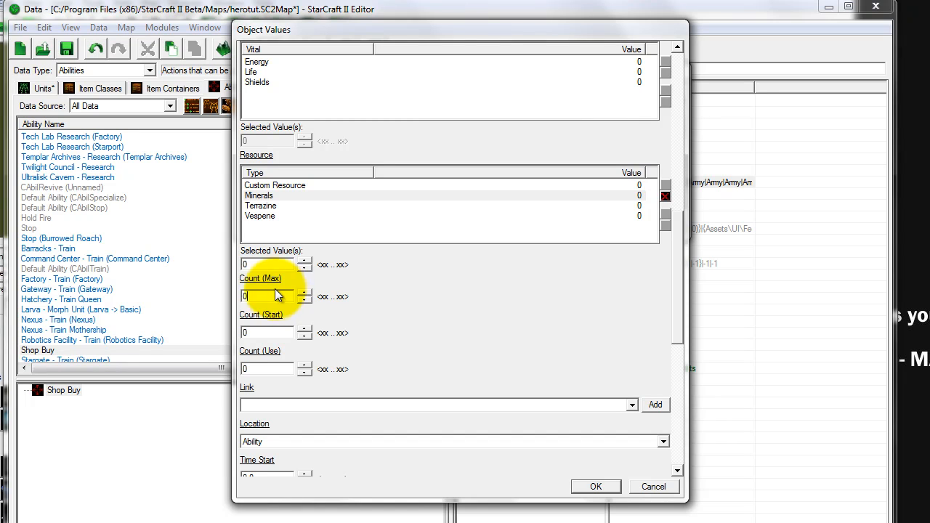
text(5)
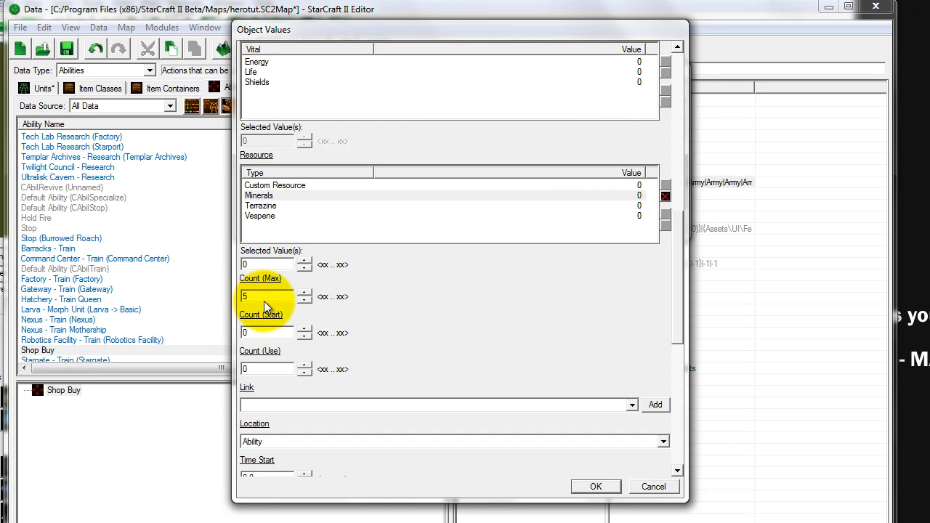
click(263, 332)
text(5)
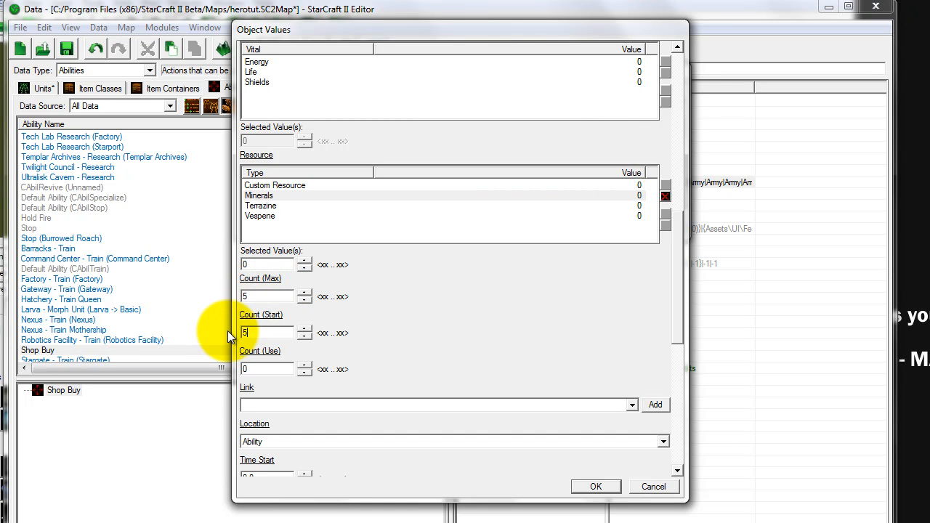
click(262, 369)
text(1)
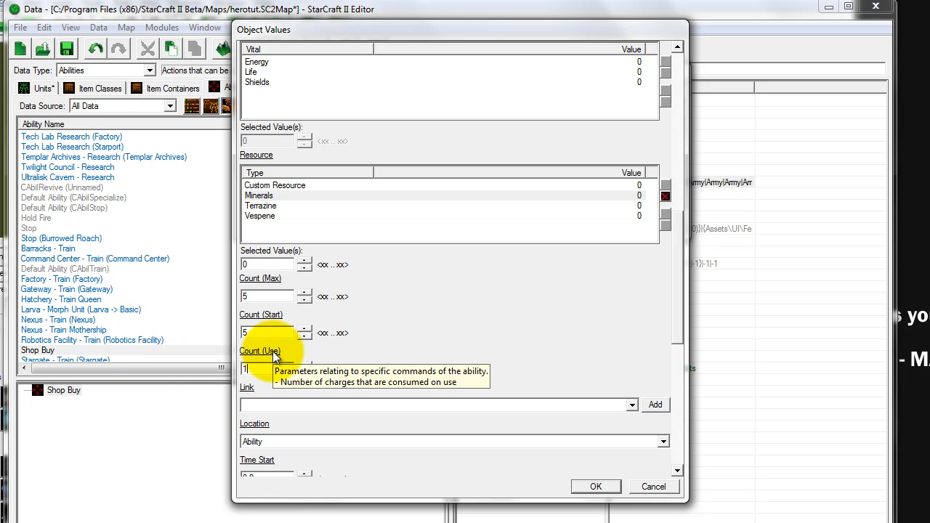
Reset the Train 01 command's Count (Max), Count (Start) and Count (Use) to 0.
drag(249, 332, 207, 334)
text(0)
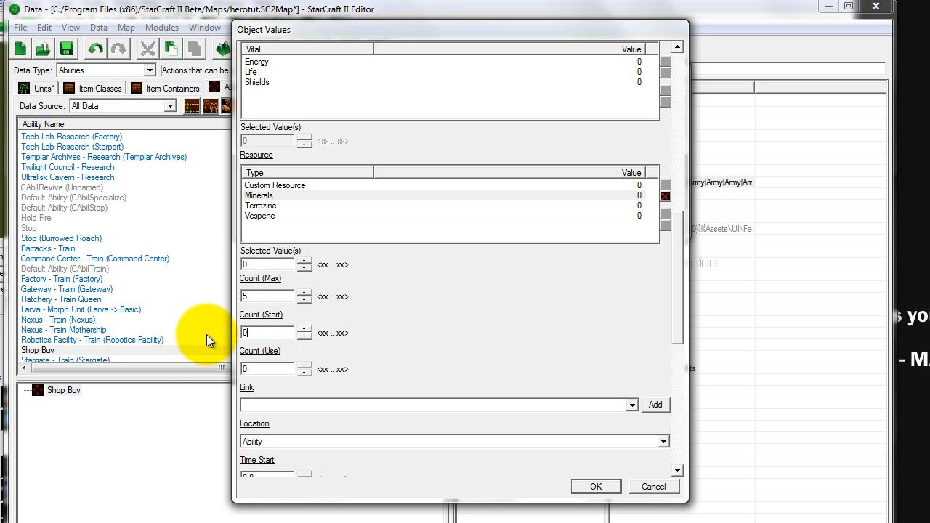
drag(259, 303, 136, 287)
text(0)
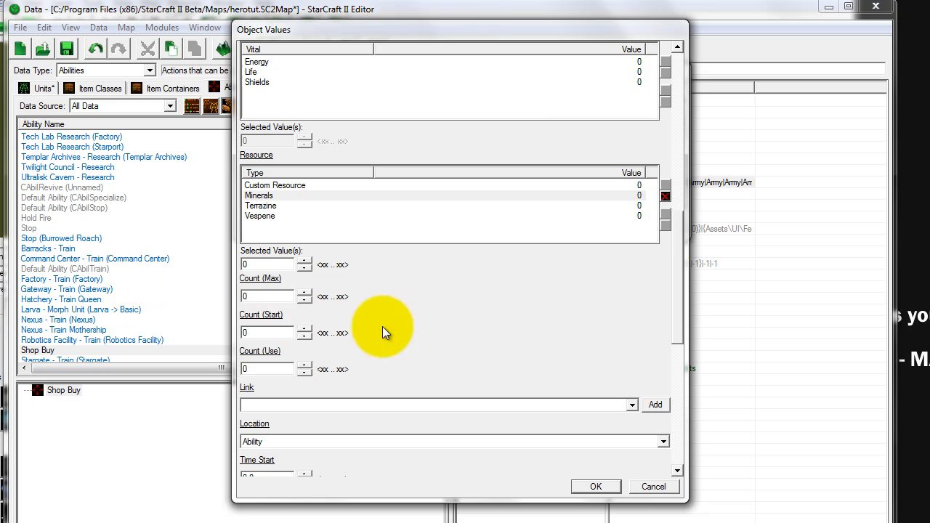
Accept the Train 01 command settings and the Shop Buy ability's Info values.
scroll(470, 306, down, 3)
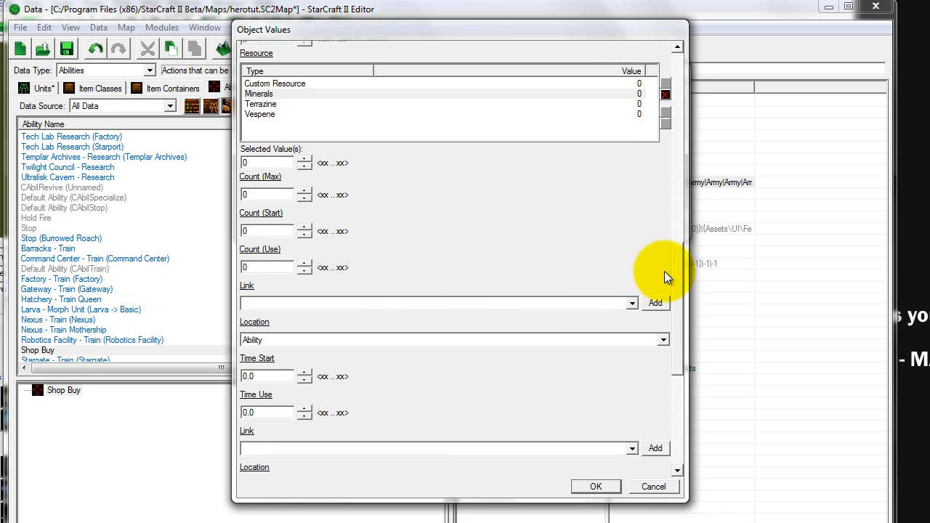
drag(676, 270, 674, 409)
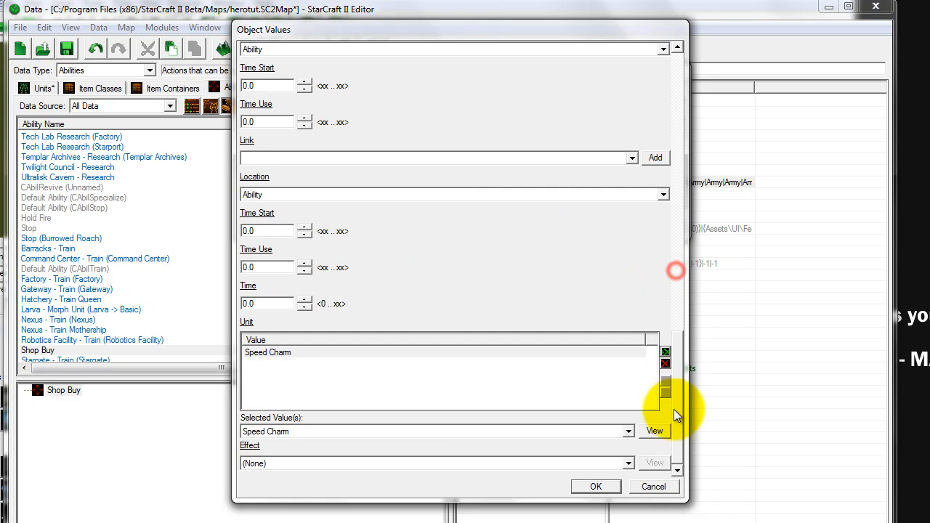
click(596, 487)
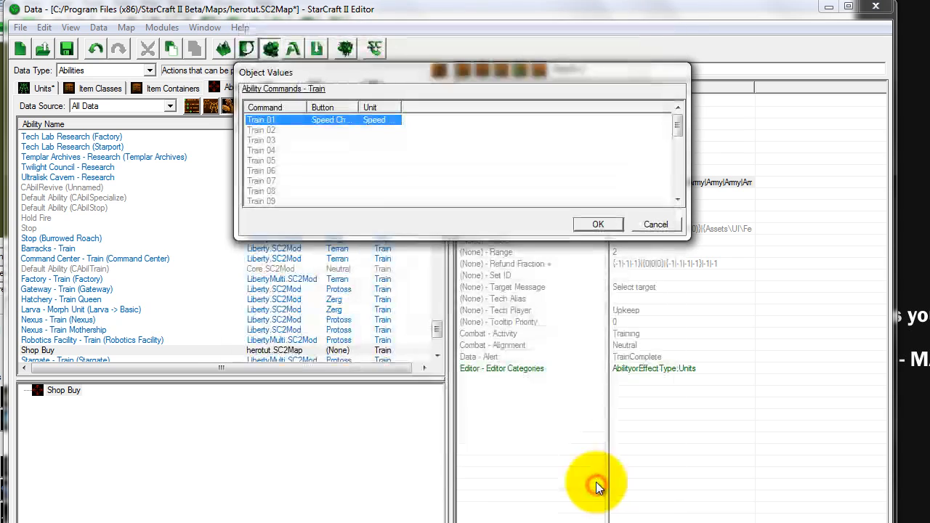
click(597, 224)
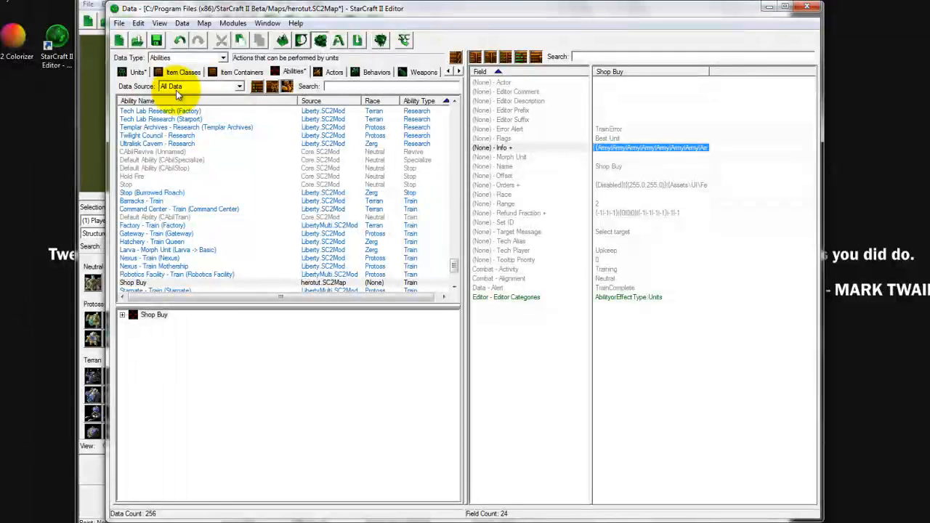
Add the Shop Share ability to the Pawn Shop unit's Abilities list.
click(136, 72)
click(150, 111)
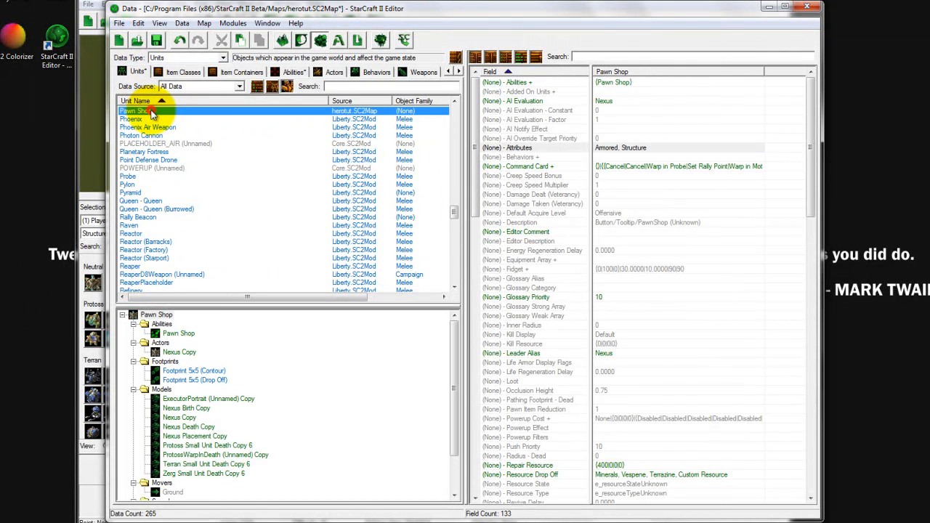
double_click(634, 83)
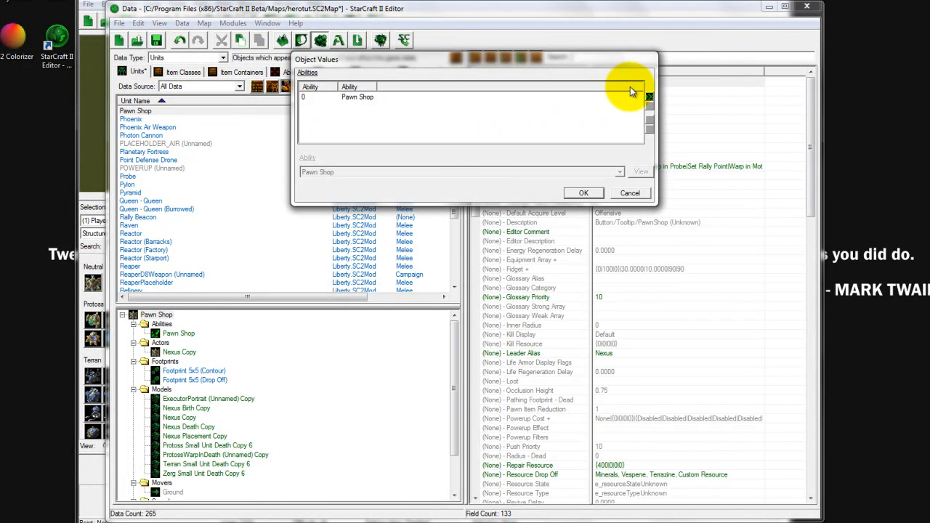
click(649, 97)
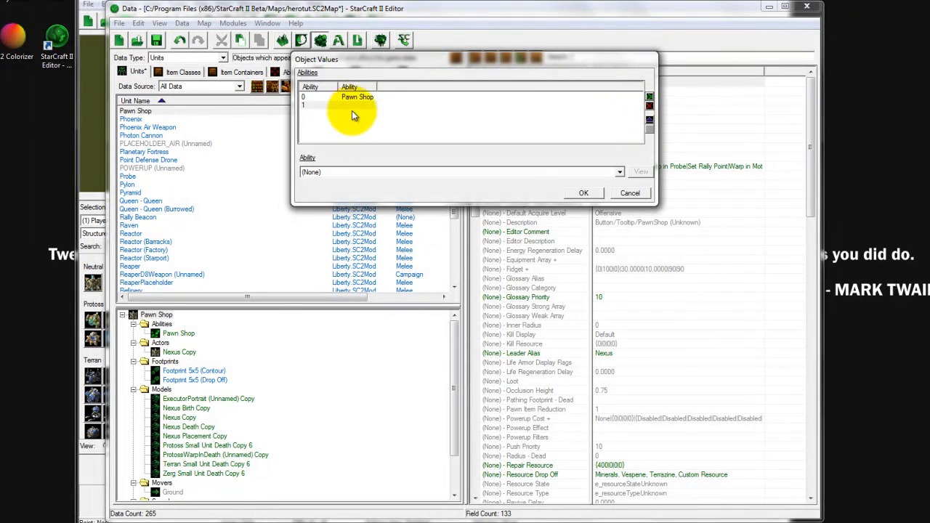
click(520, 172)
drag(620, 205, 625, 291)
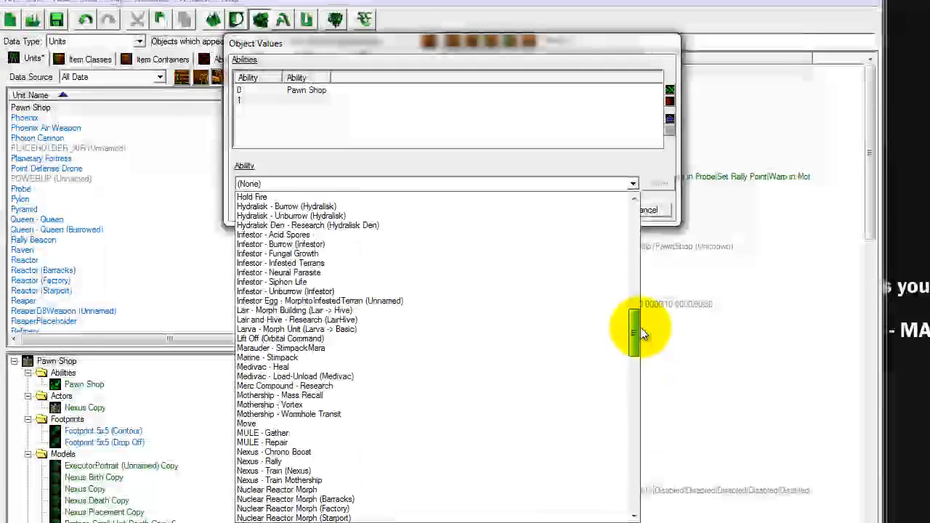
drag(642, 333, 633, 415)
click(257, 412)
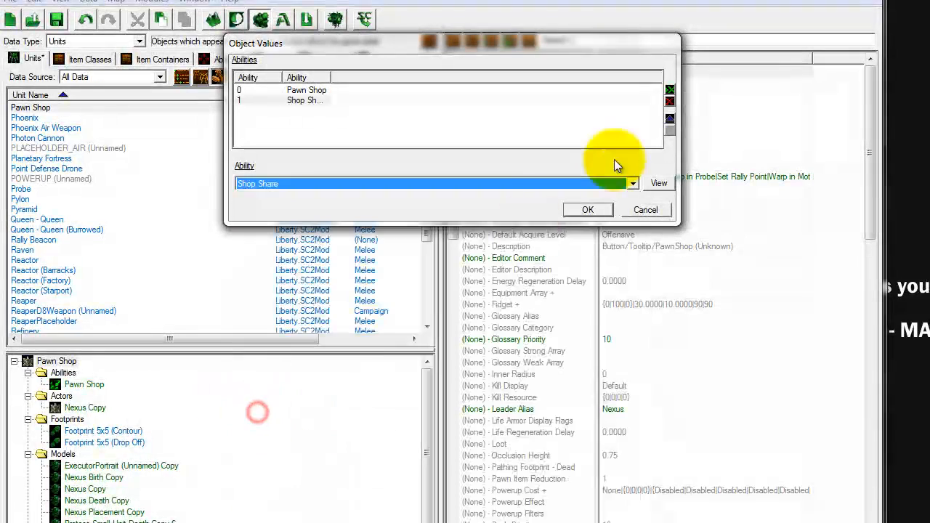
Add the Shop Buy ability to the Pawn Shop unit and accept the updated Abilities list.
click(669, 90)
click(633, 184)
drag(635, 224, 632, 422)
click(354, 422)
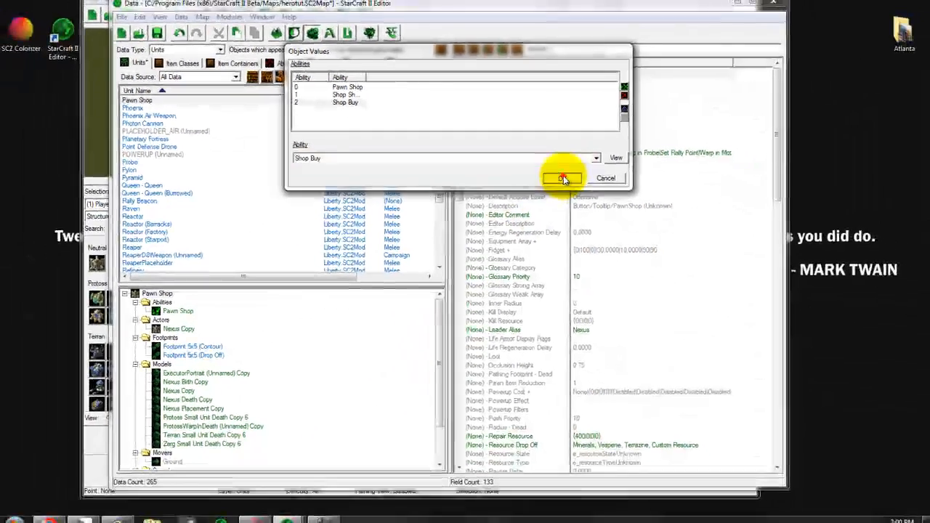
click(588, 209)
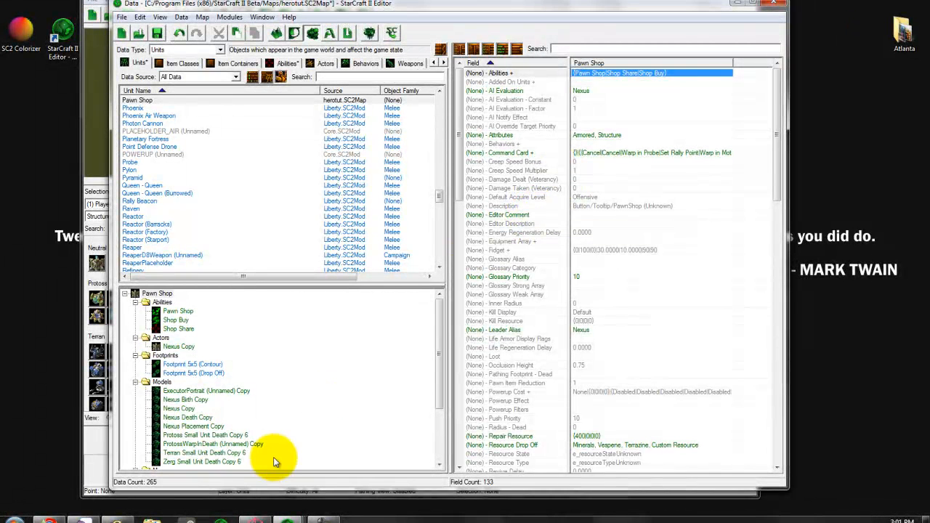
Launch a test run of the map in the game.
click(393, 32)
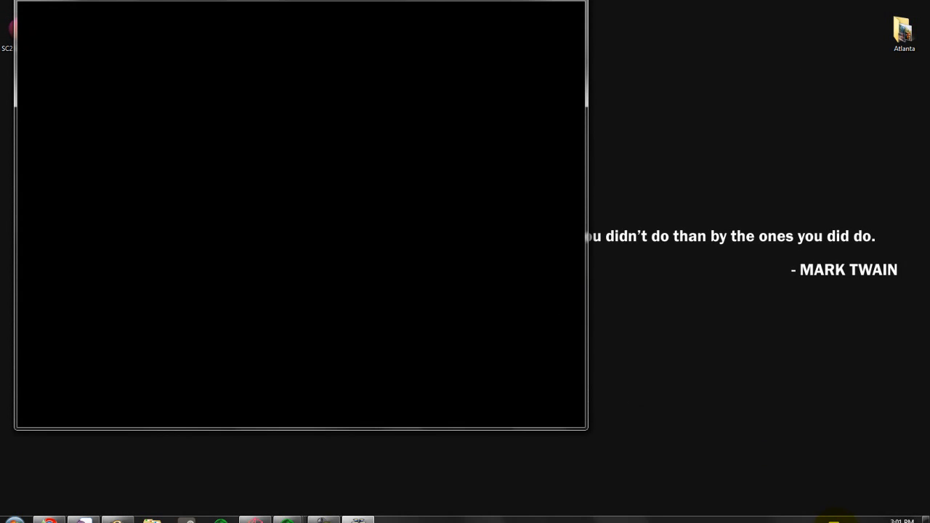
Check the #sc2mapster chat in mIRC while the test map loads, and return to the StarCraft II game window.
click(833, 520)
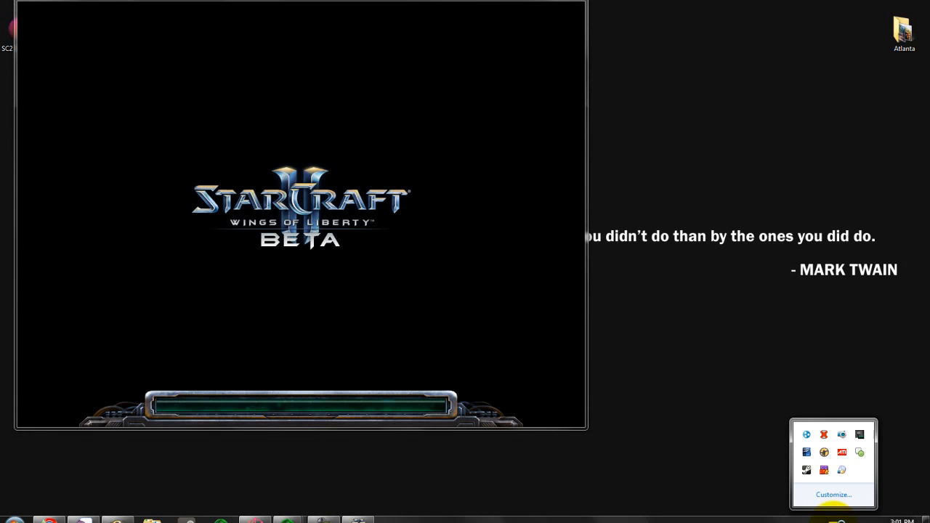
click(824, 473)
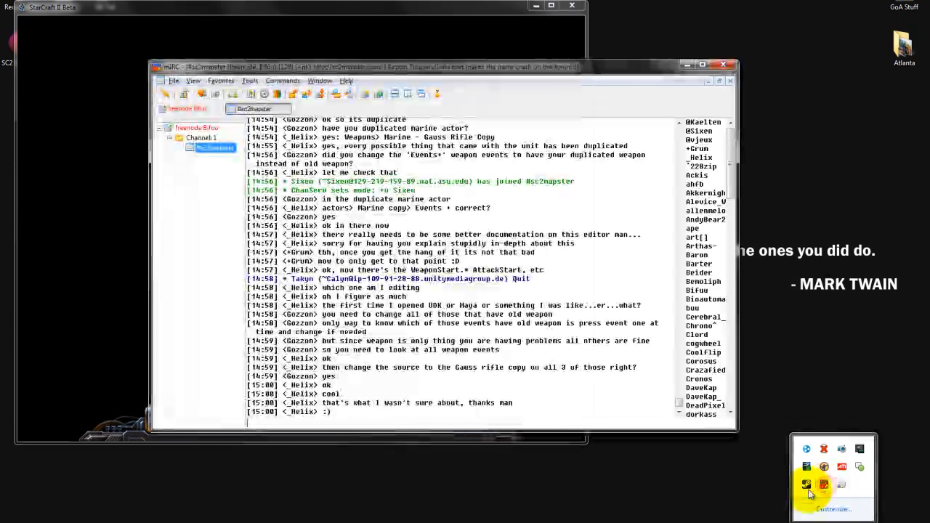
click(270, 124)
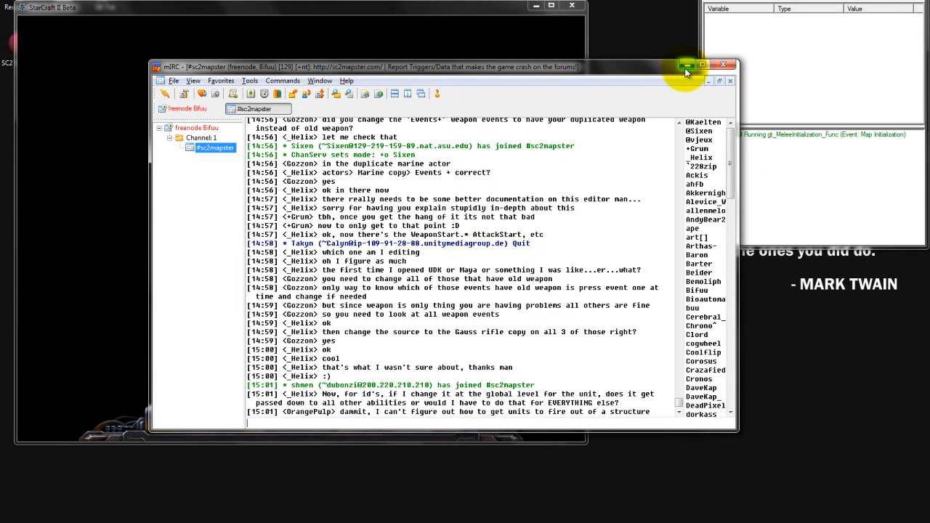
click(463, 9)
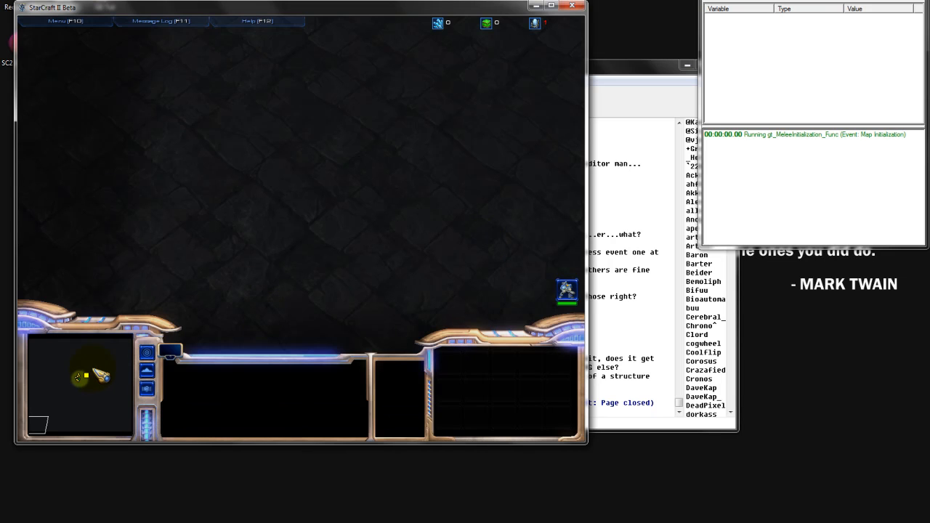
Bring the hero into view in the test game, select it and walk it around the nearby ground.
click(83, 379)
drag(269, 178, 347, 230)
right_click(279, 191)
right_click(177, 226)
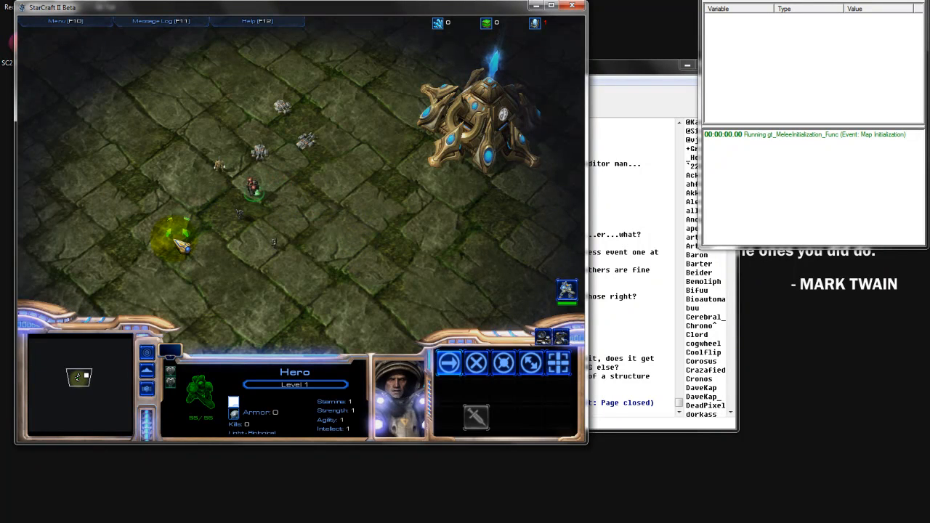
right_click(232, 309)
right_click(320, 300)
right_click(353, 231)
right_click(264, 183)
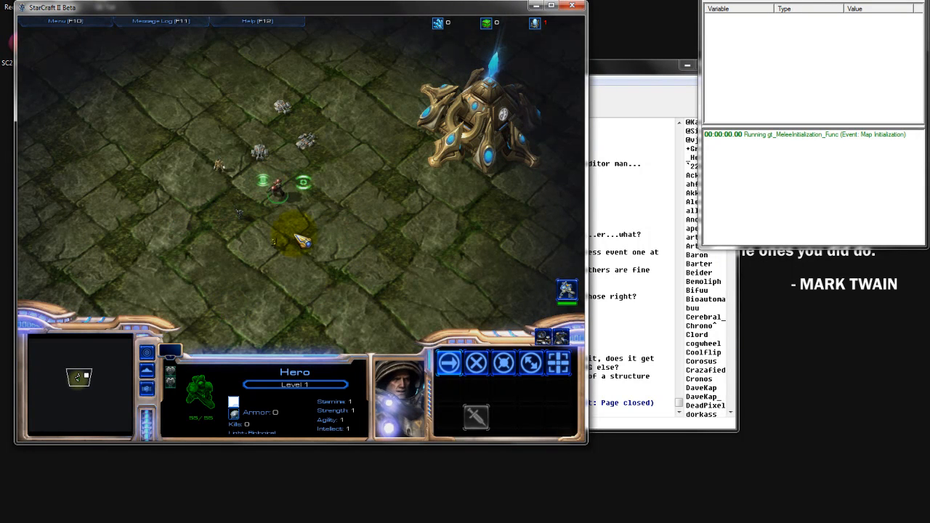
right_click(333, 210)
right_click(248, 186)
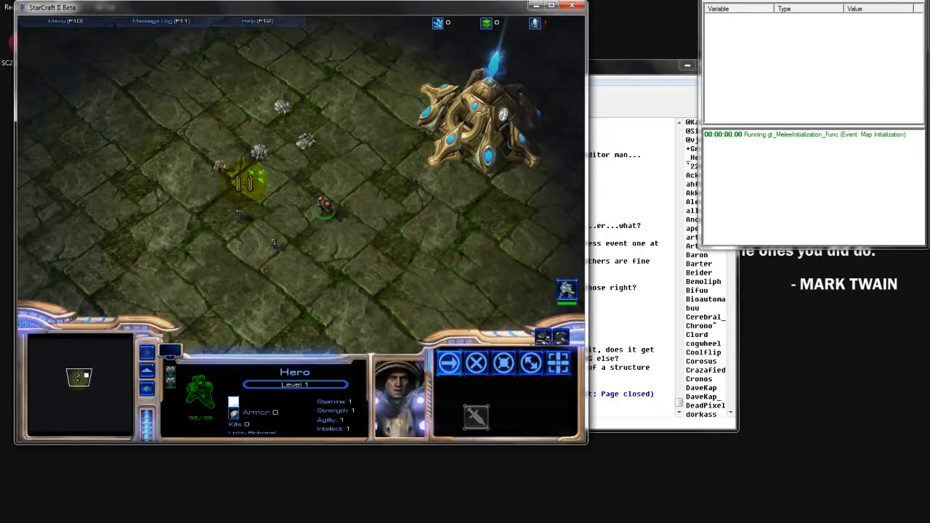
Walk the hero up to the Pawn Shop and select the shop to check its available commands.
right_click(443, 197)
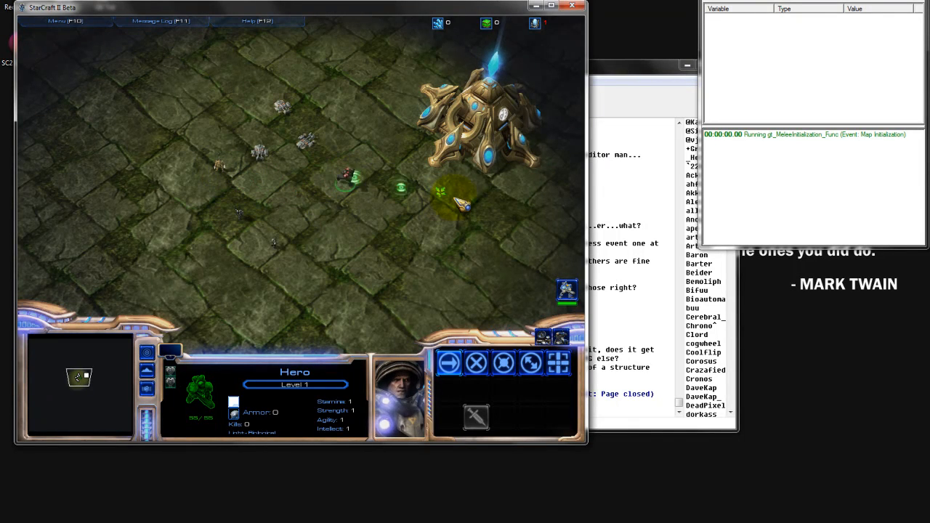
right_click(473, 171)
click(479, 156)
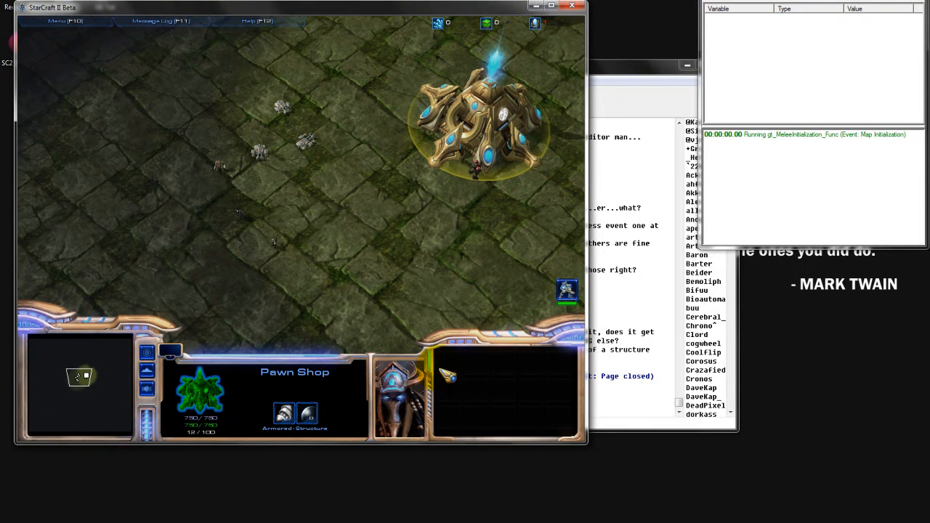
Quit the test game and switch back to the StarCraft II Editor's data window.
click(572, 6)
click(217, 205)
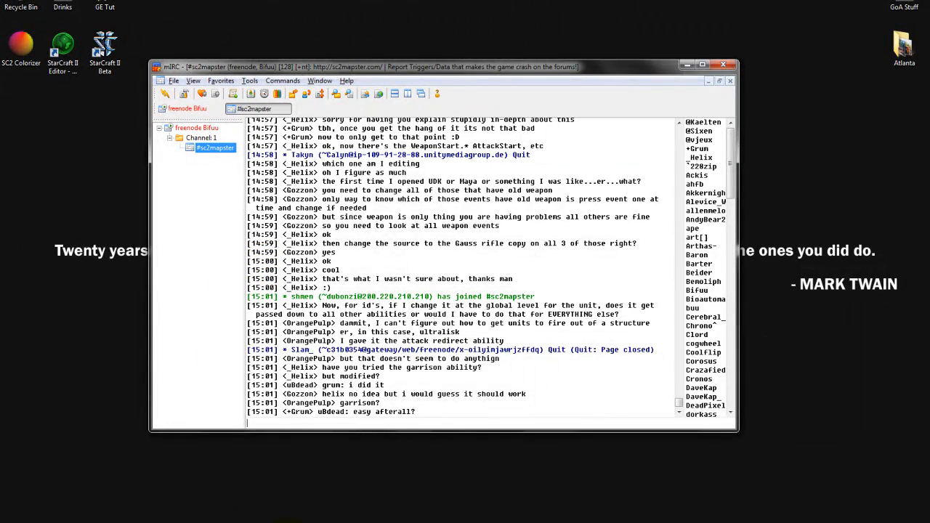
mouse_move(292, 520)
click(303, 491)
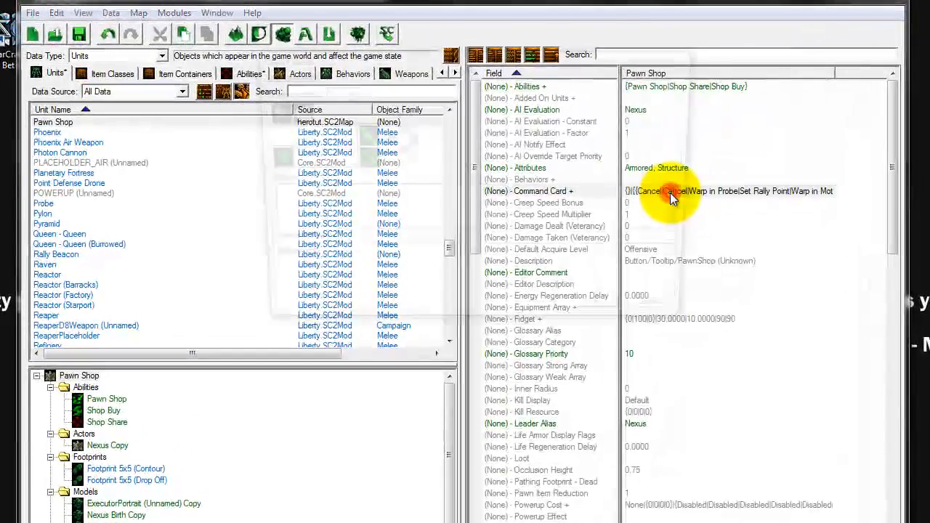
Remove Warp in Probe and every other button except Cancel from the Pawn Shop's first command card.
double_click(667, 190)
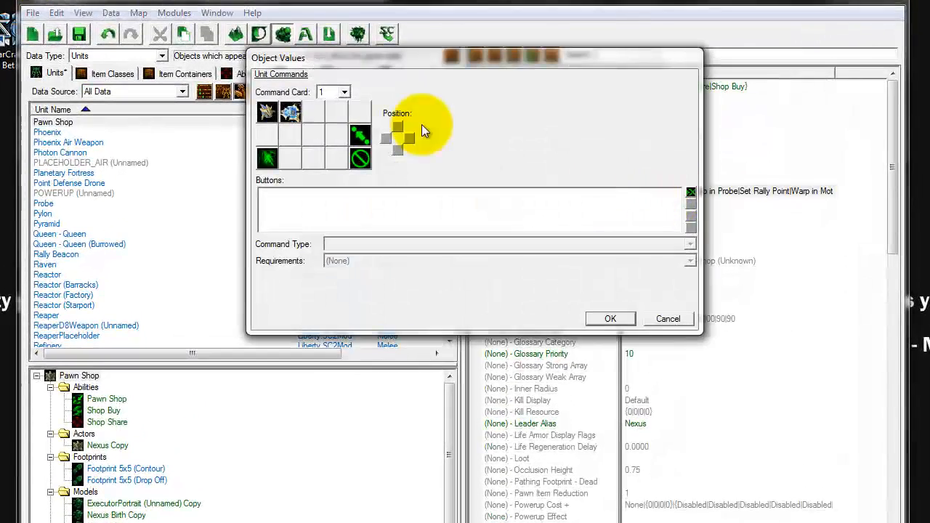
click(266, 113)
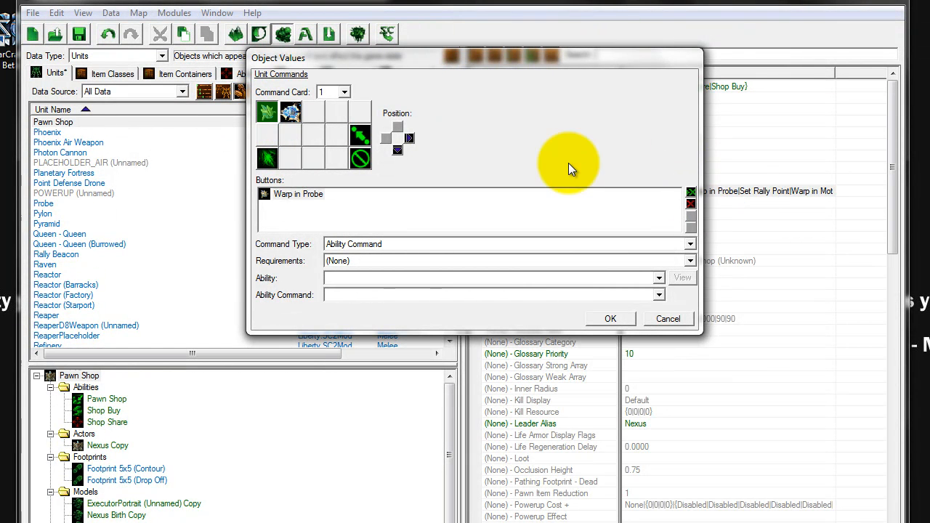
click(691, 204)
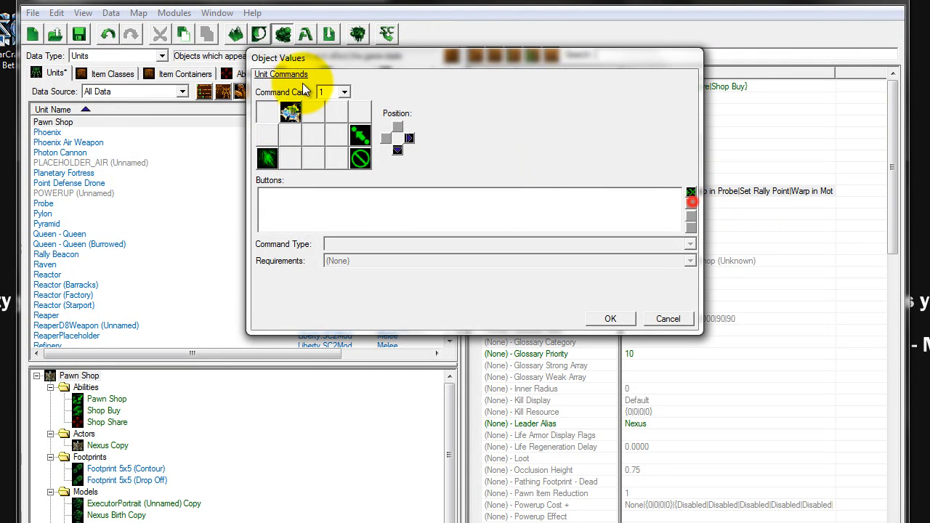
click(291, 114)
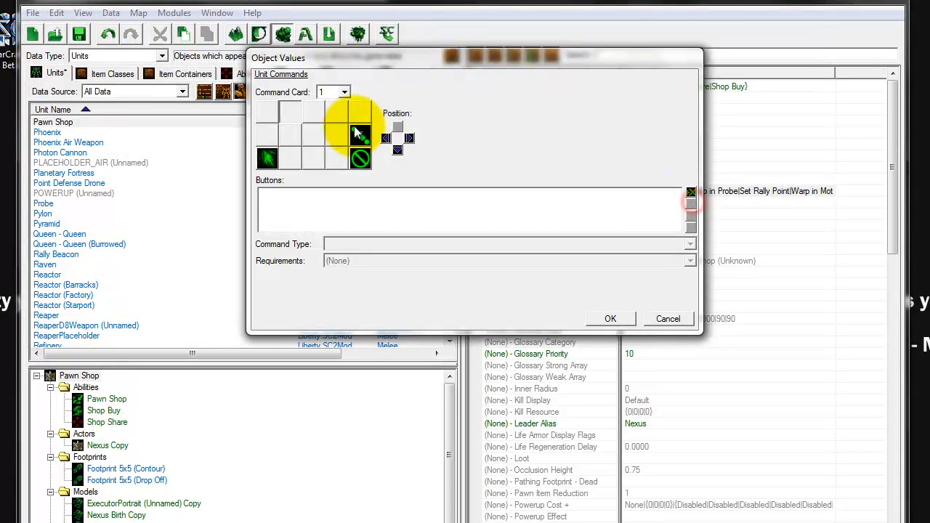
click(360, 136)
click(690, 202)
click(268, 157)
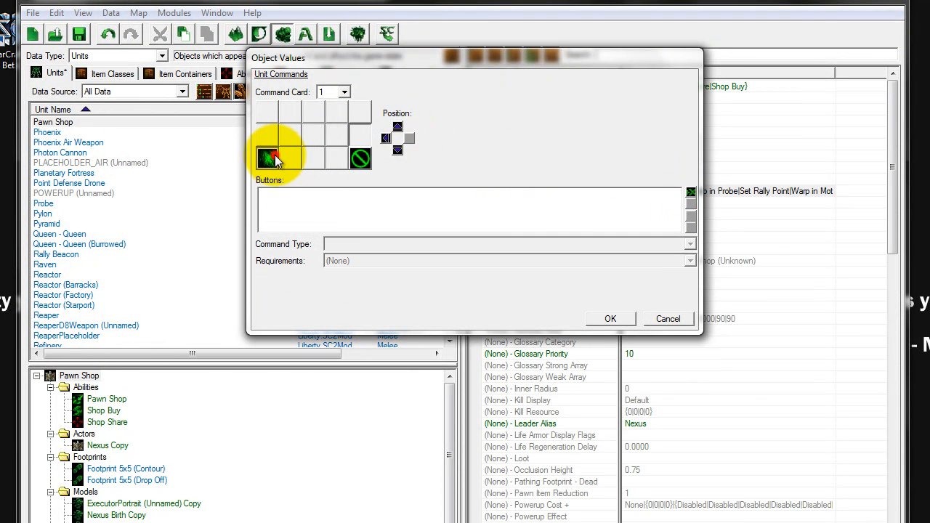
click(690, 204)
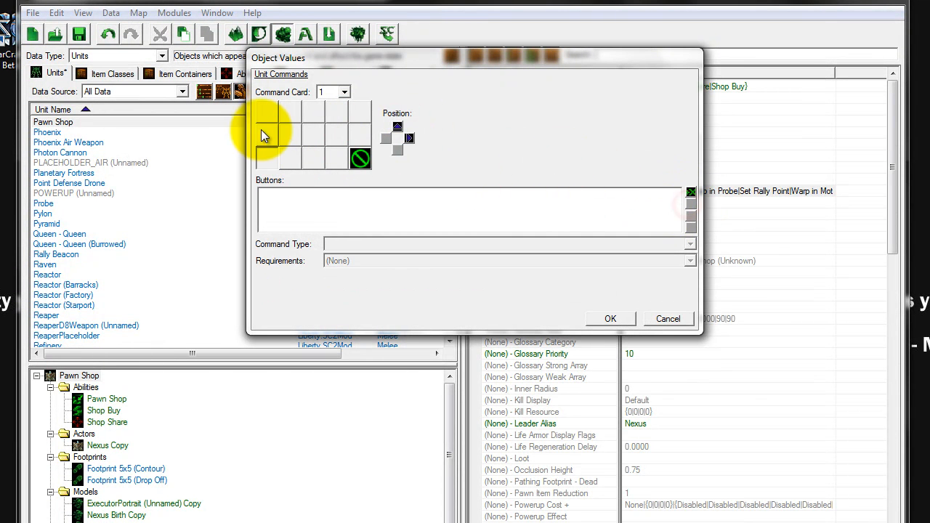
Add the Speed Charm button to the first slot of the Pawn Shop's command card.
click(269, 110)
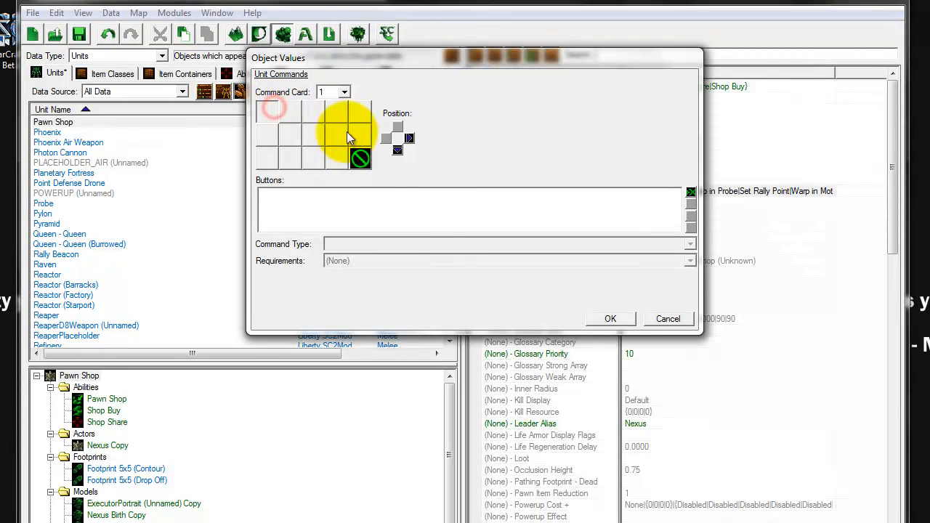
click(690, 192)
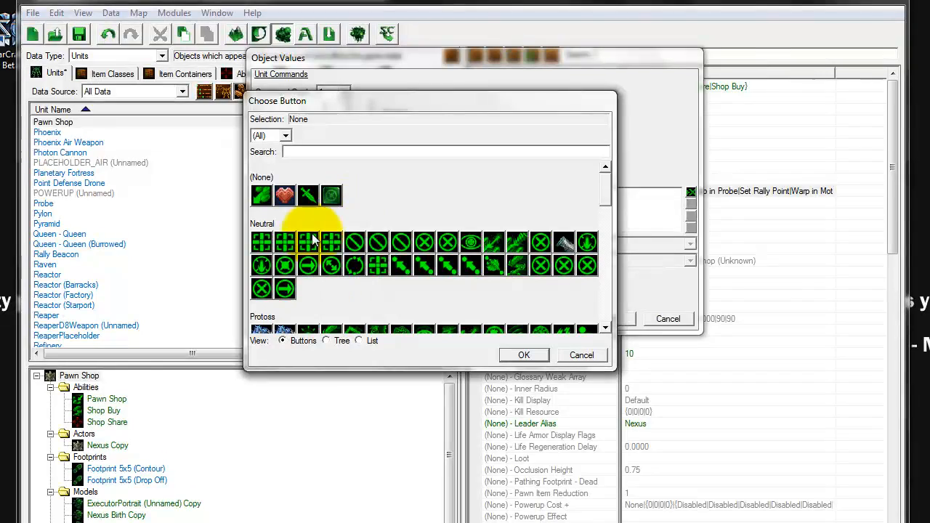
click(515, 268)
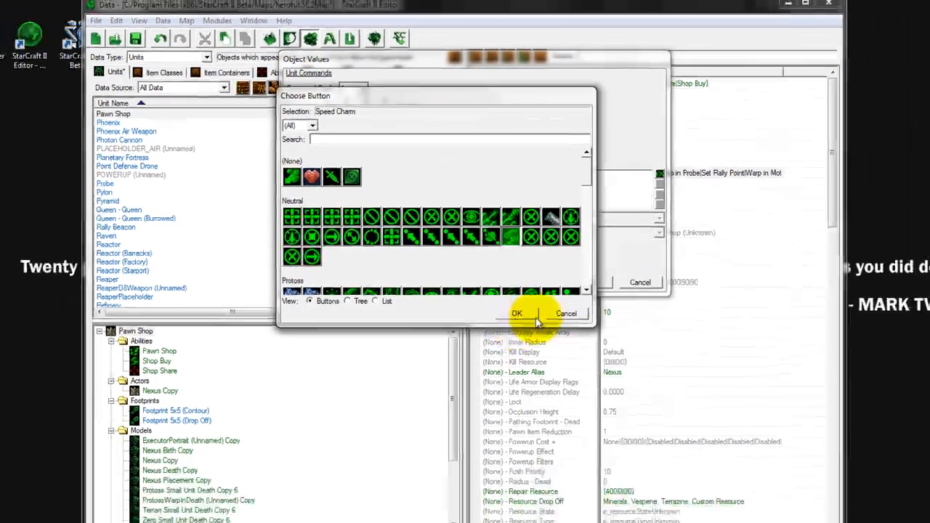
click(524, 354)
Set the Speed Charm button's command type to Ability Command, its ability to Shop Buy and its ability command to Speed Charm.
click(411, 208)
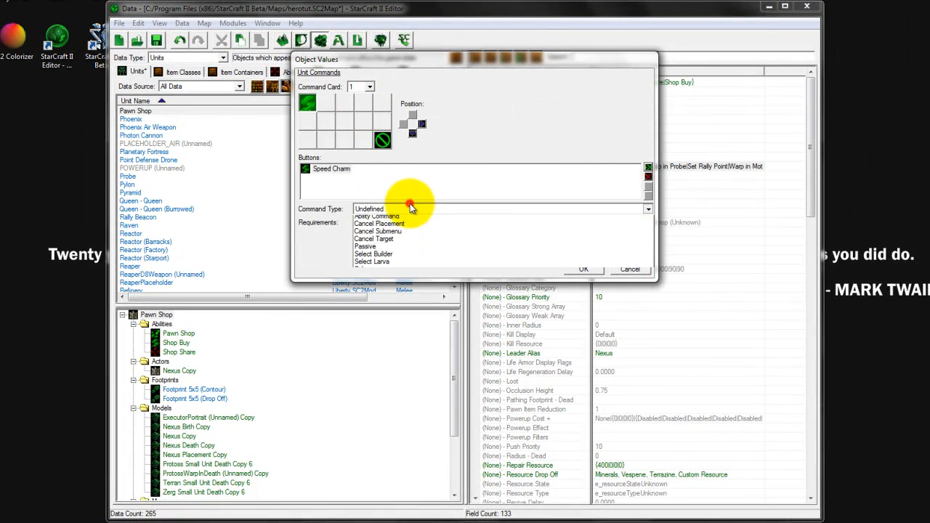
click(409, 221)
click(394, 236)
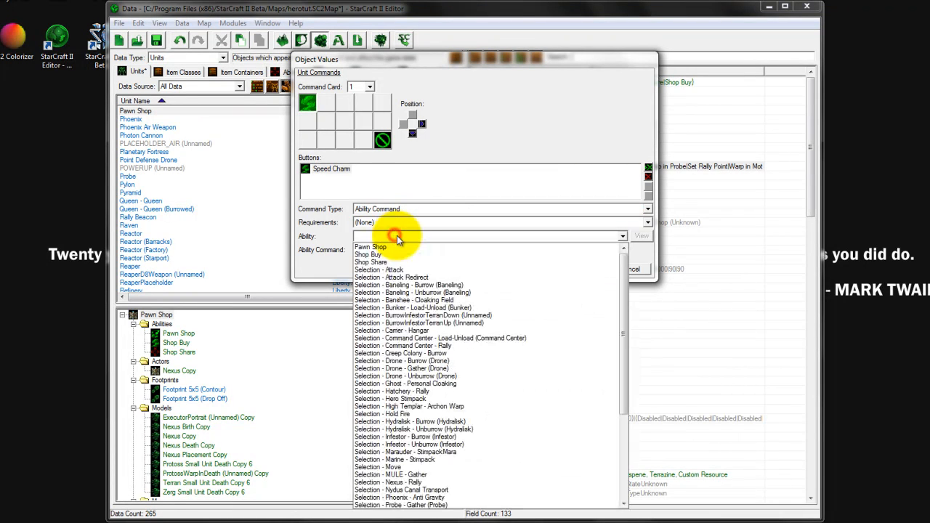
click(392, 255)
click(396, 250)
click(377, 260)
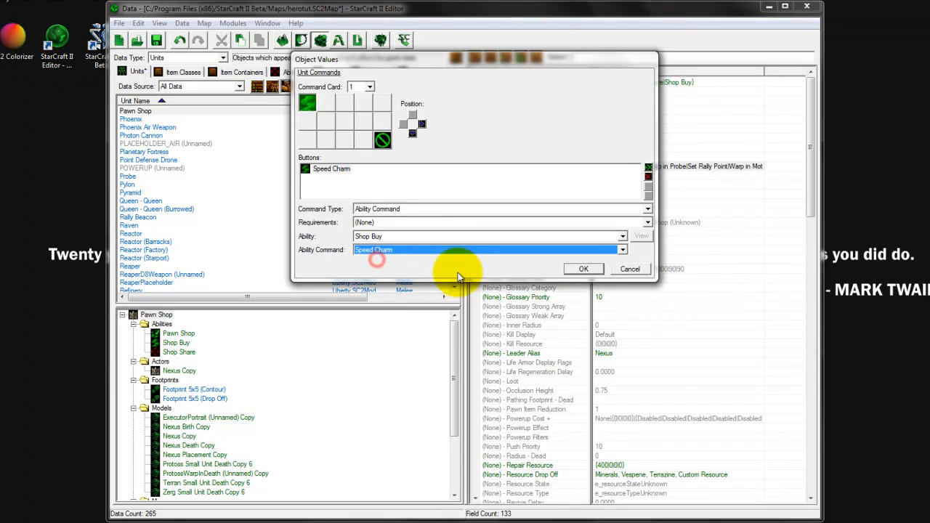
Accept the Pawn Shop's command card with its Speed Charm command and launch another test run of the map.
click(415, 247)
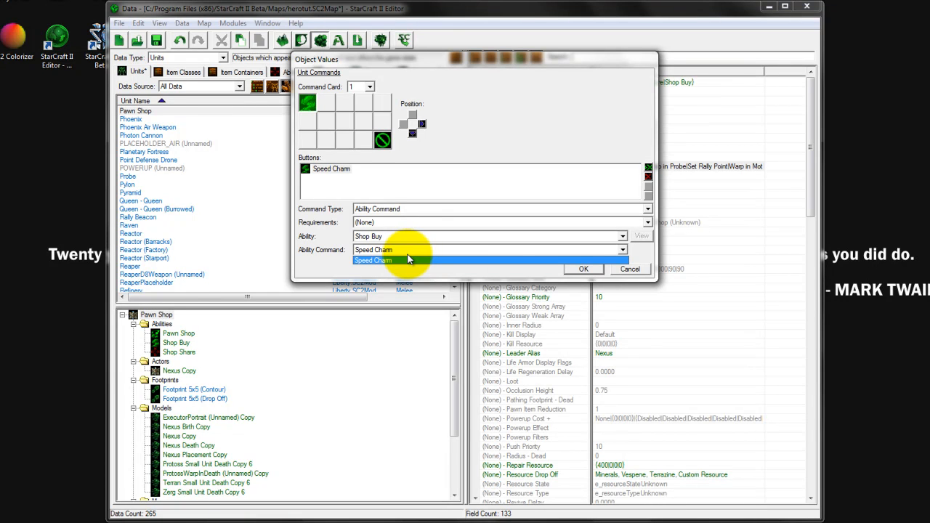
click(586, 268)
click(588, 267)
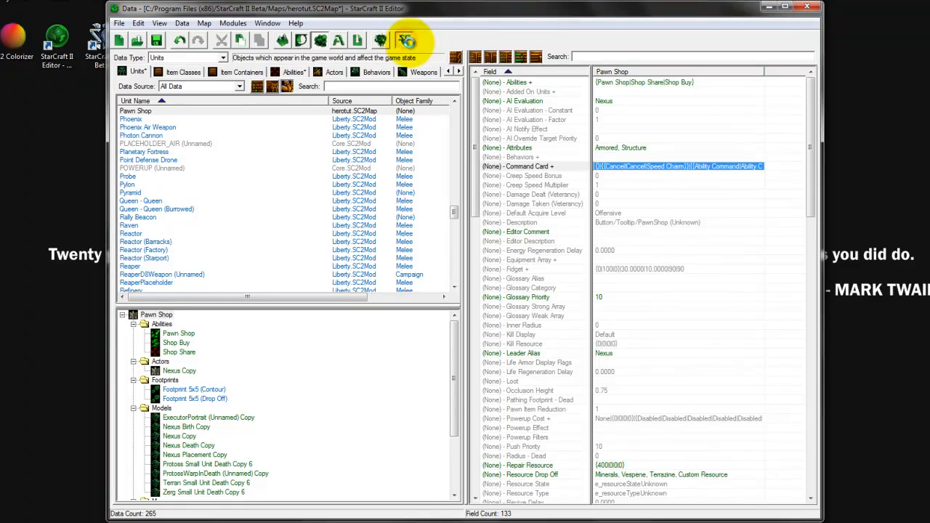
click(407, 41)
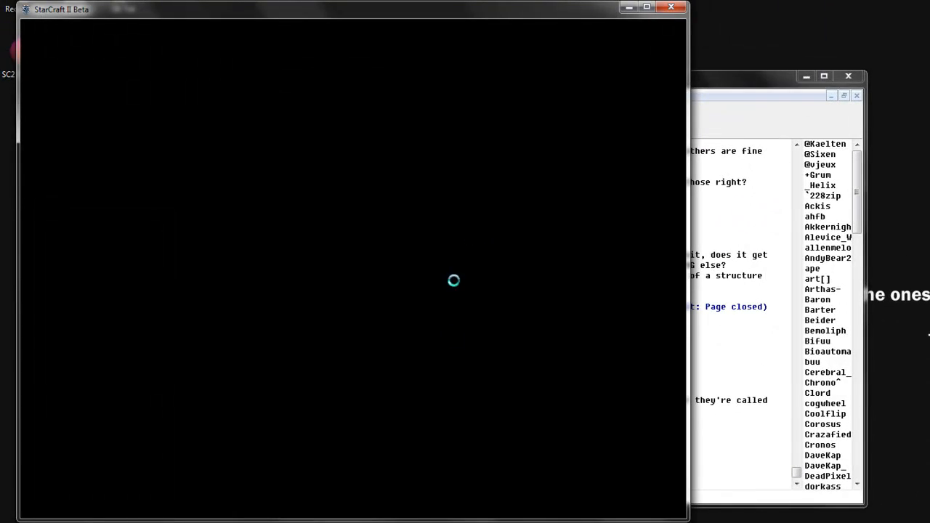
Post "Say hi everybody im recording!" in the #sc2mapster chat in mIRC and return to the loading game.
key(alt+Tab)
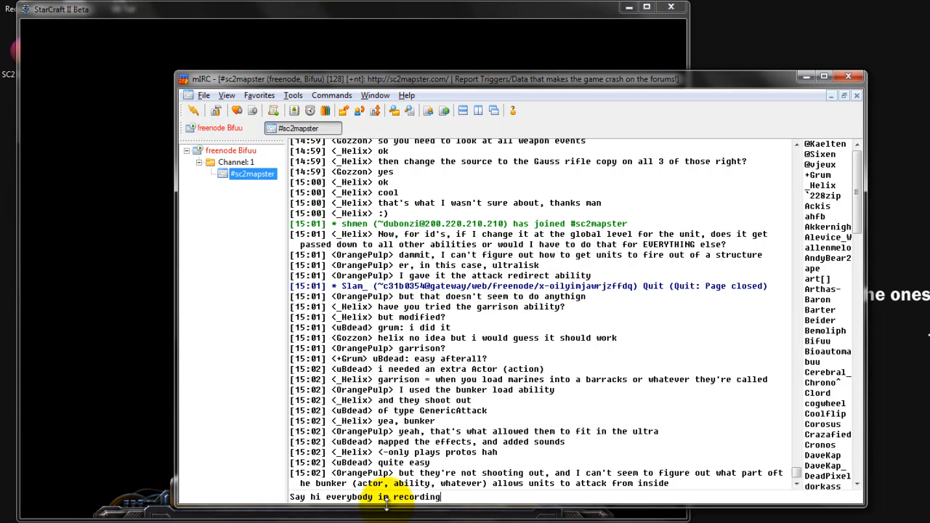
text(!)
key(Return)
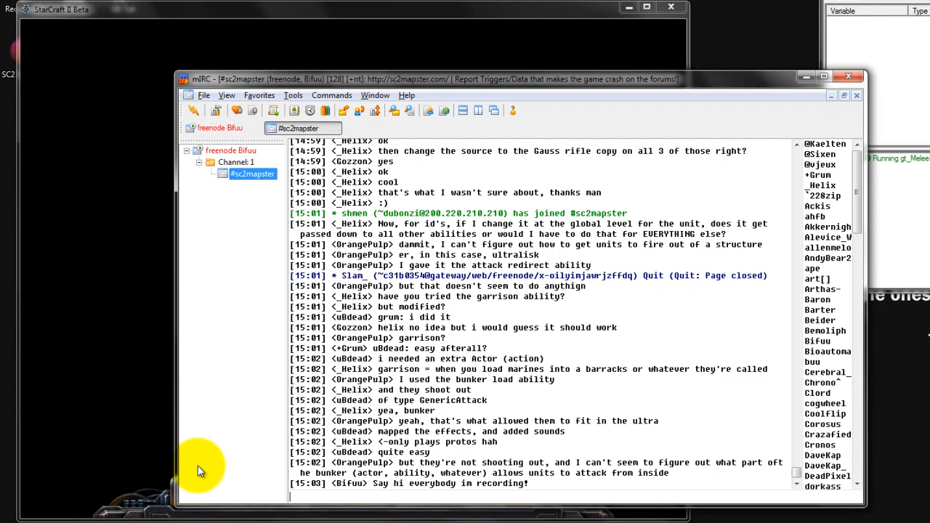
click(102, 394)
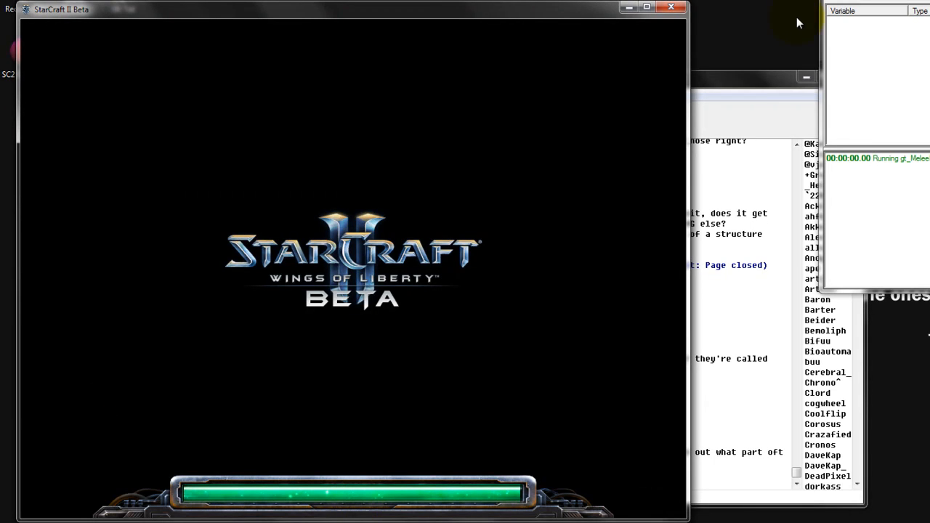
Send a thank-you reply to a member of the #sc2mapster chat in mIRC and return to the game.
click(745, 82)
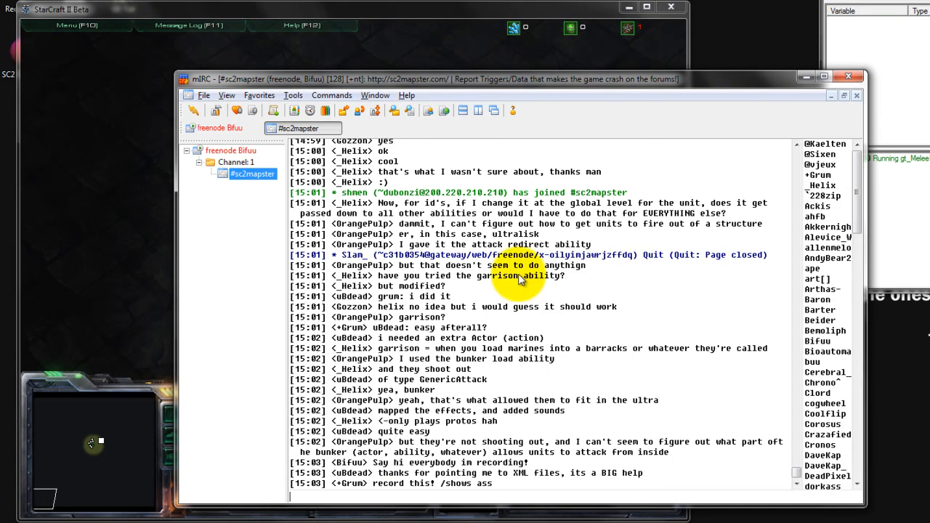
text(thanks gru)
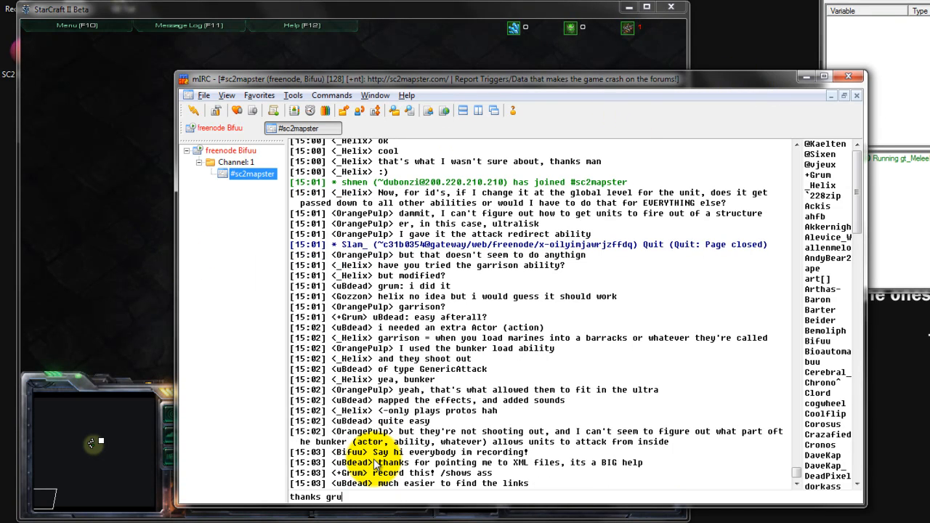
text(m!)
key(Return)
click(108, 182)
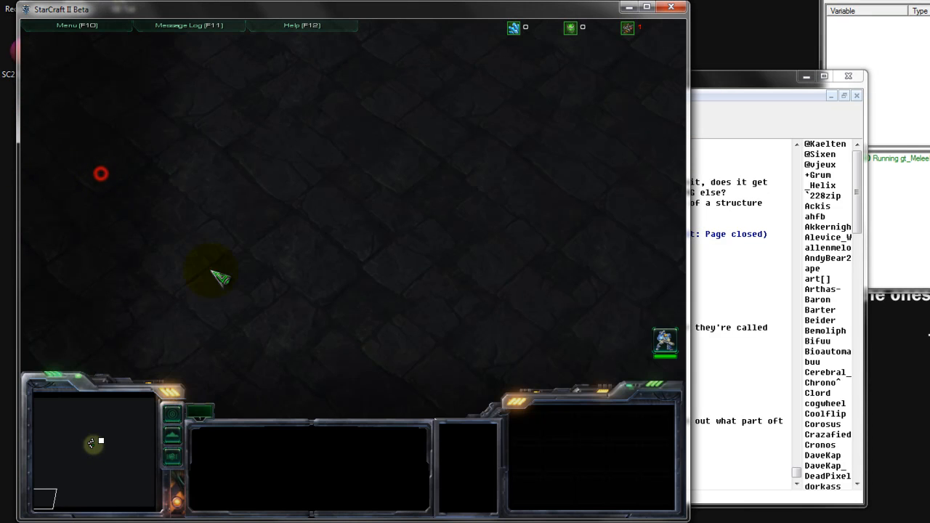
Select the hero, walk it around and up to the Pawn Shop, and select the shop to test buying the Speed Charm.
click(95, 441)
click(257, 245)
right_click(301, 273)
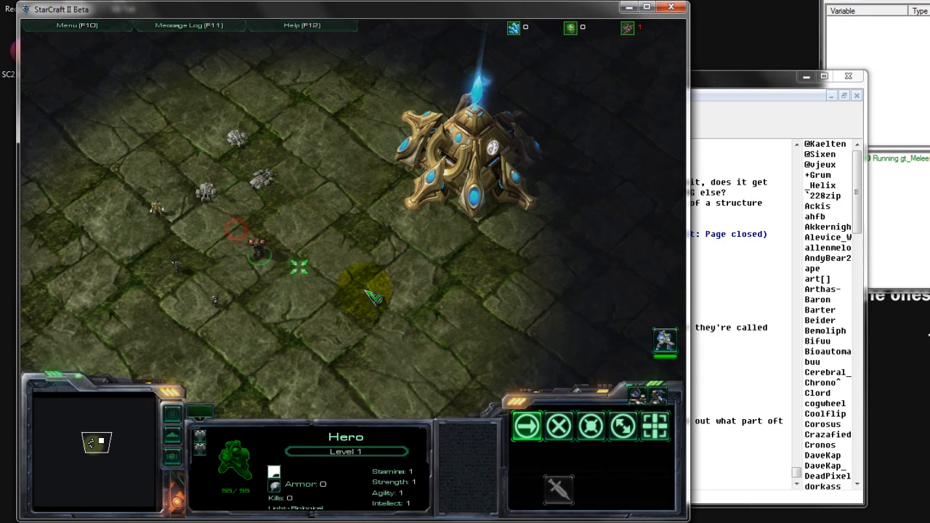
right_click(363, 288)
right_click(426, 338)
right_click(356, 396)
right_click(203, 256)
right_click(350, 220)
right_click(407, 222)
right_click(447, 213)
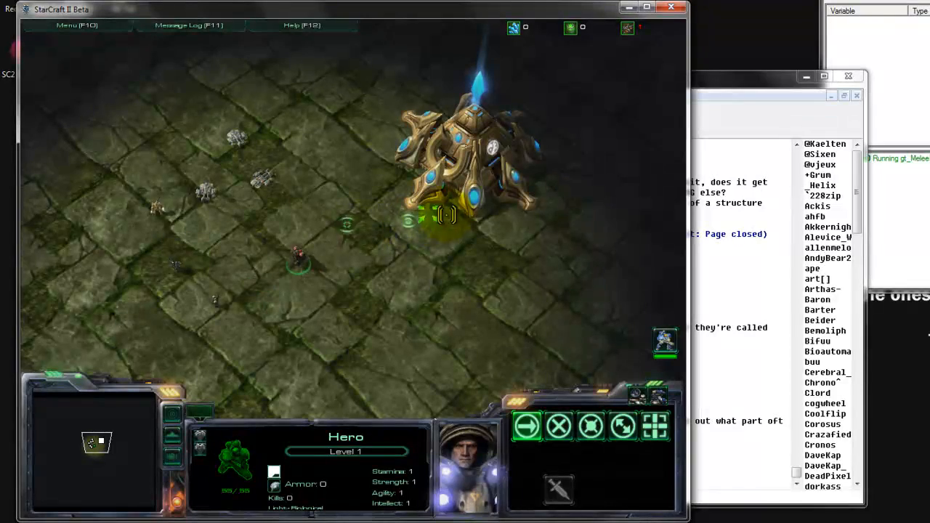
click(476, 156)
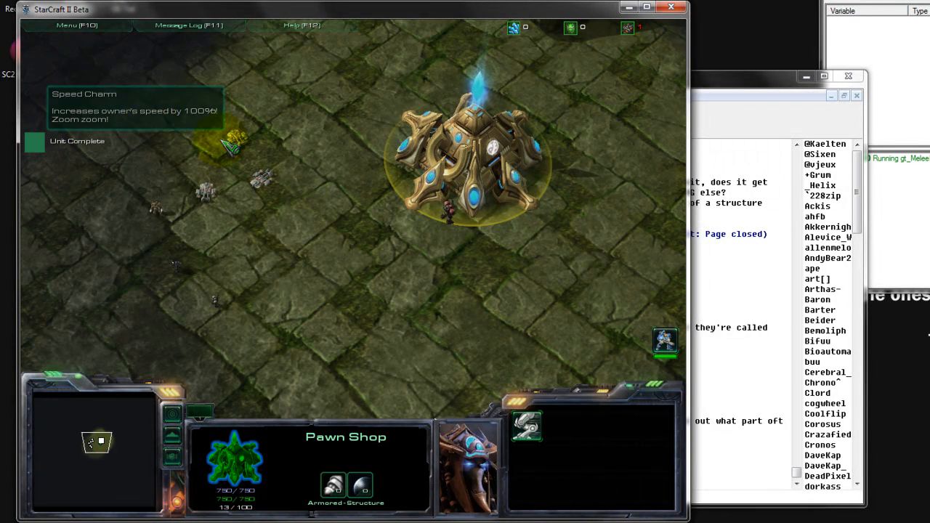
Select the hero and walk it around the ground below the Pawn Shop to test its movement speed with the Speed Charm.
click(400, 303)
right_click(342, 334)
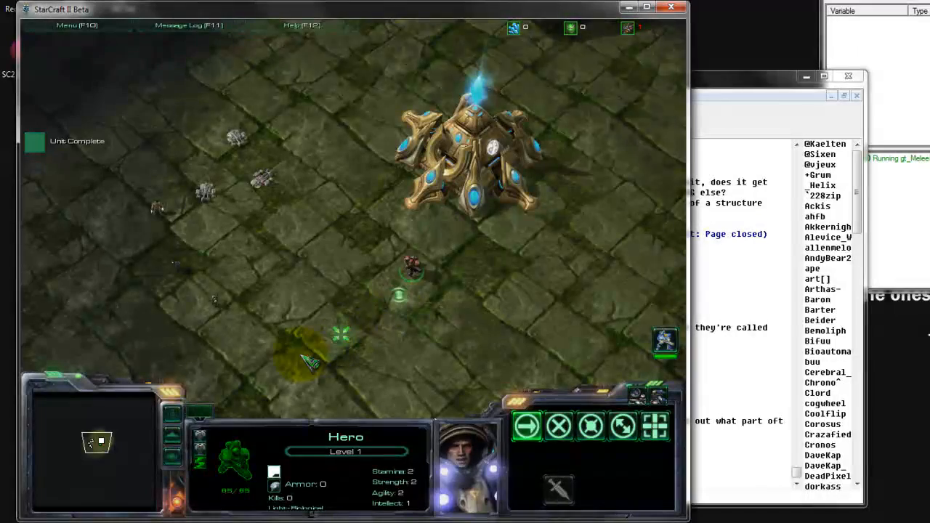
right_click(107, 332)
right_click(124, 230)
right_click(308, 257)
right_click(347, 277)
right_click(426, 320)
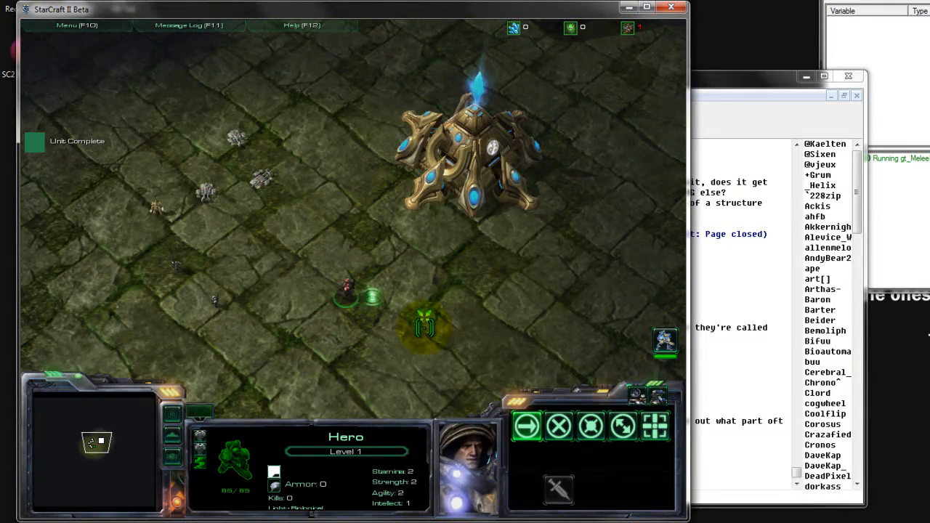
Open the hero's inventory, inspect the Speed Charm in it, and walk the hero around the map.
click(637, 396)
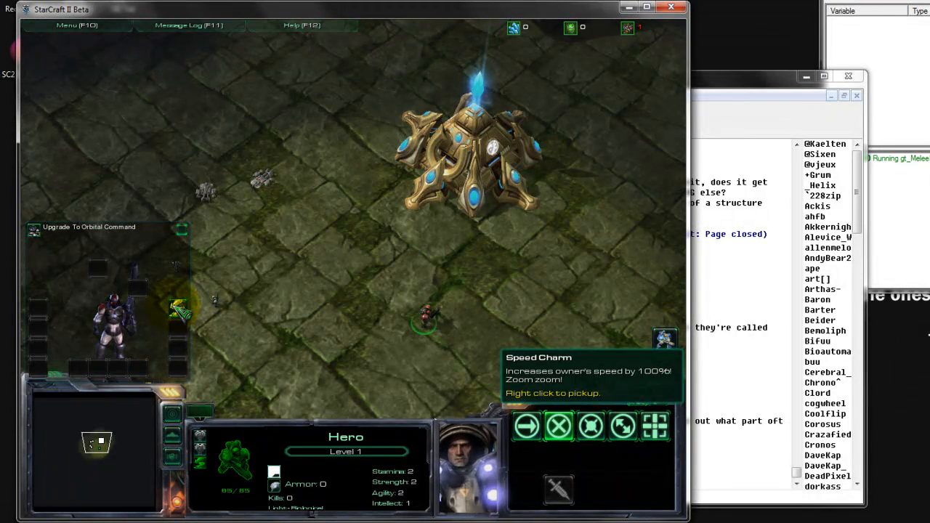
right_click(306, 334)
right_click(248, 227)
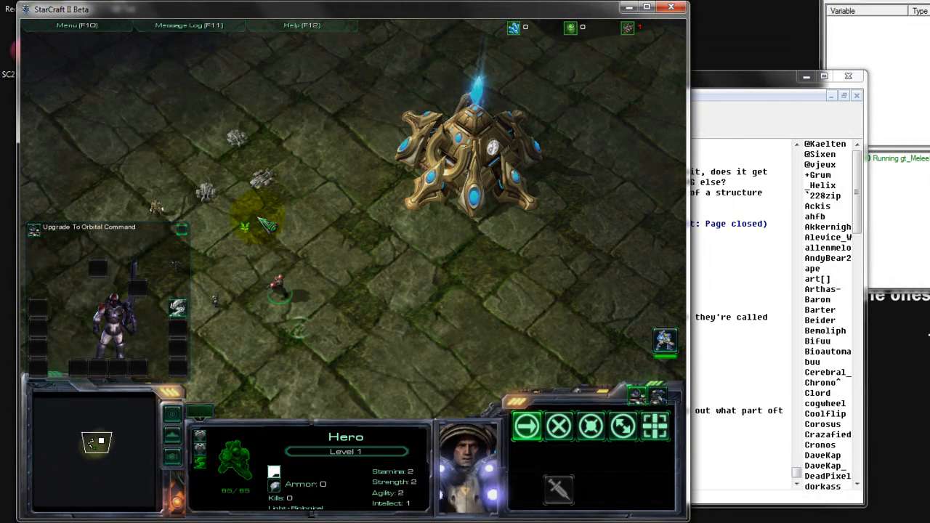
right_click(322, 147)
right_click(374, 327)
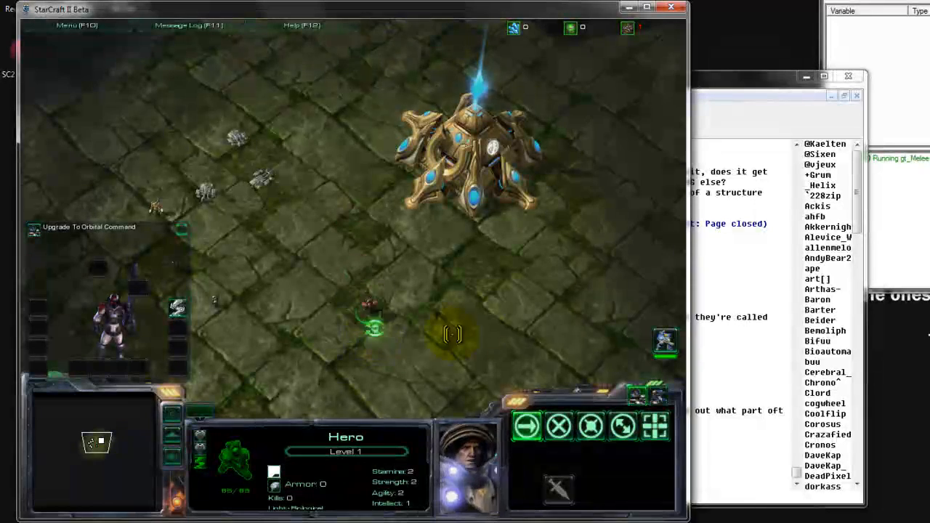
Walk the hero back to the Pawn Shop and sell the Speed Charm from its inventory to the shop.
right_click(511, 299)
right_click(450, 244)
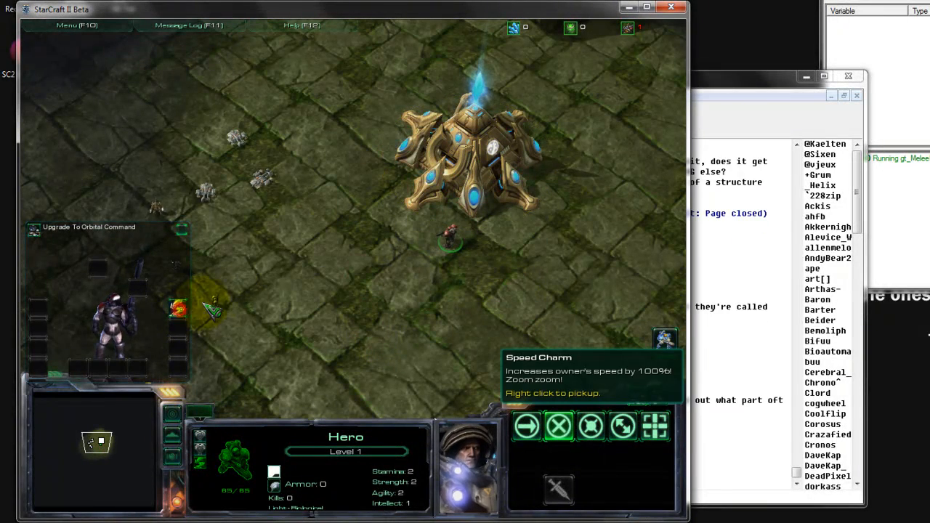
click(181, 308)
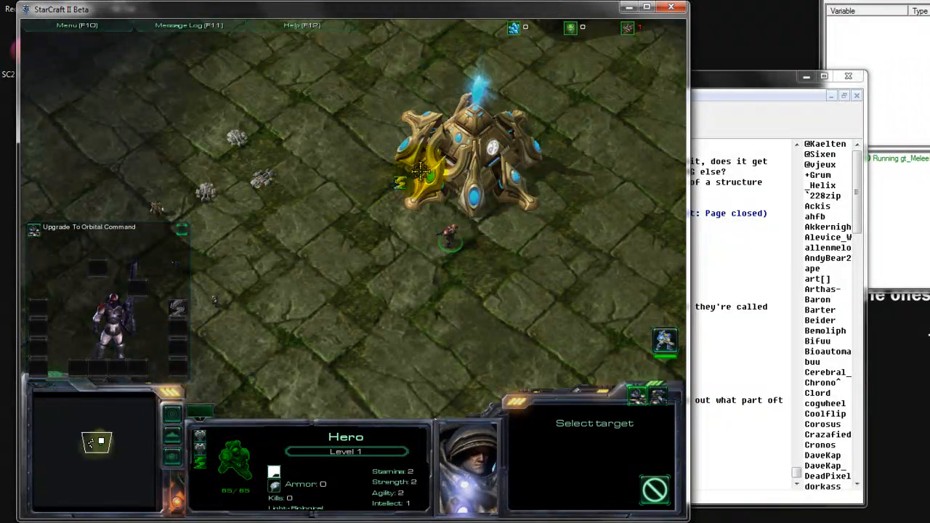
click(397, 177)
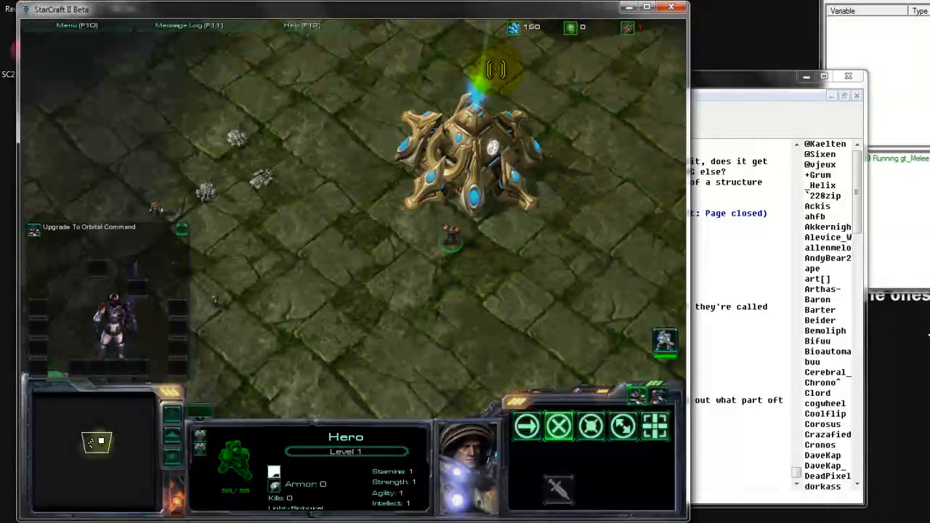
Check the Pawn Shop's Speed Charm command with the hero moved away from the shop and again with it standing beside the shop.
right_click(327, 305)
right_click(285, 263)
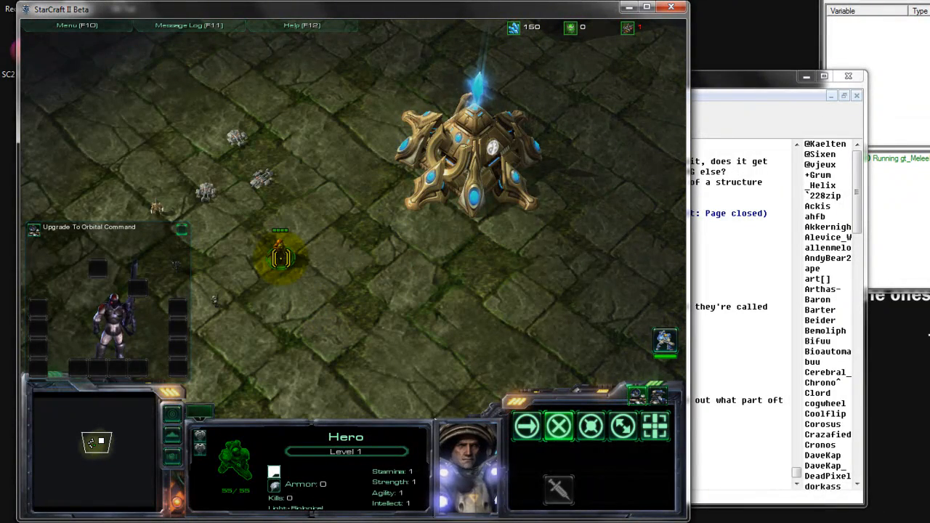
click(462, 166)
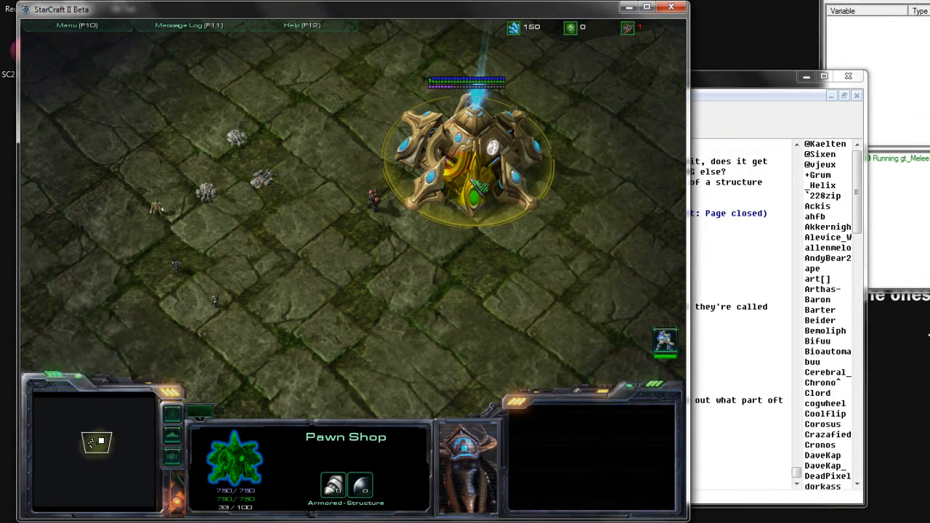
drag(356, 164, 388, 218)
right_click(409, 226)
right_click(441, 212)
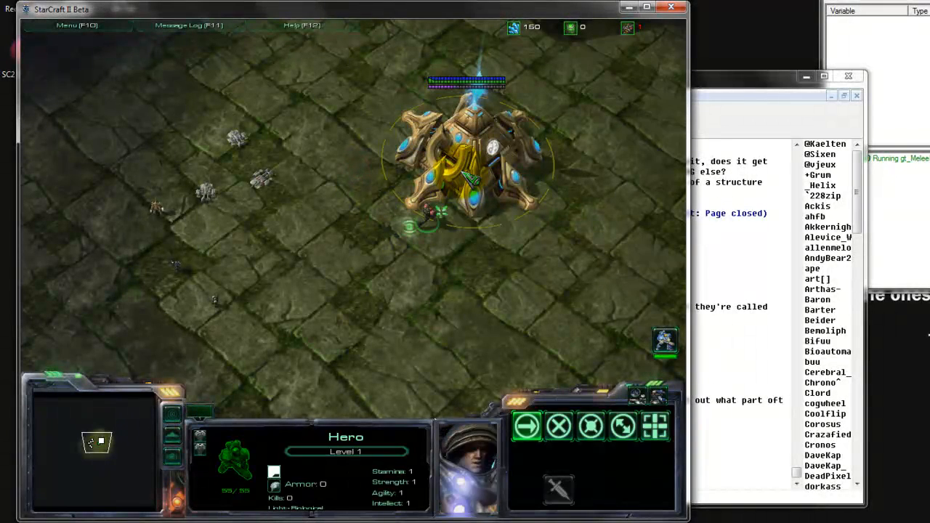
click(469, 176)
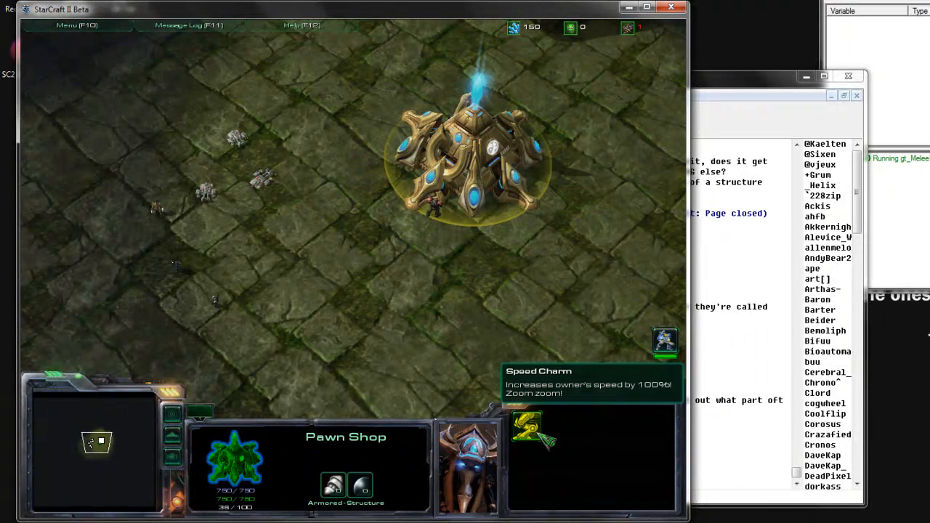